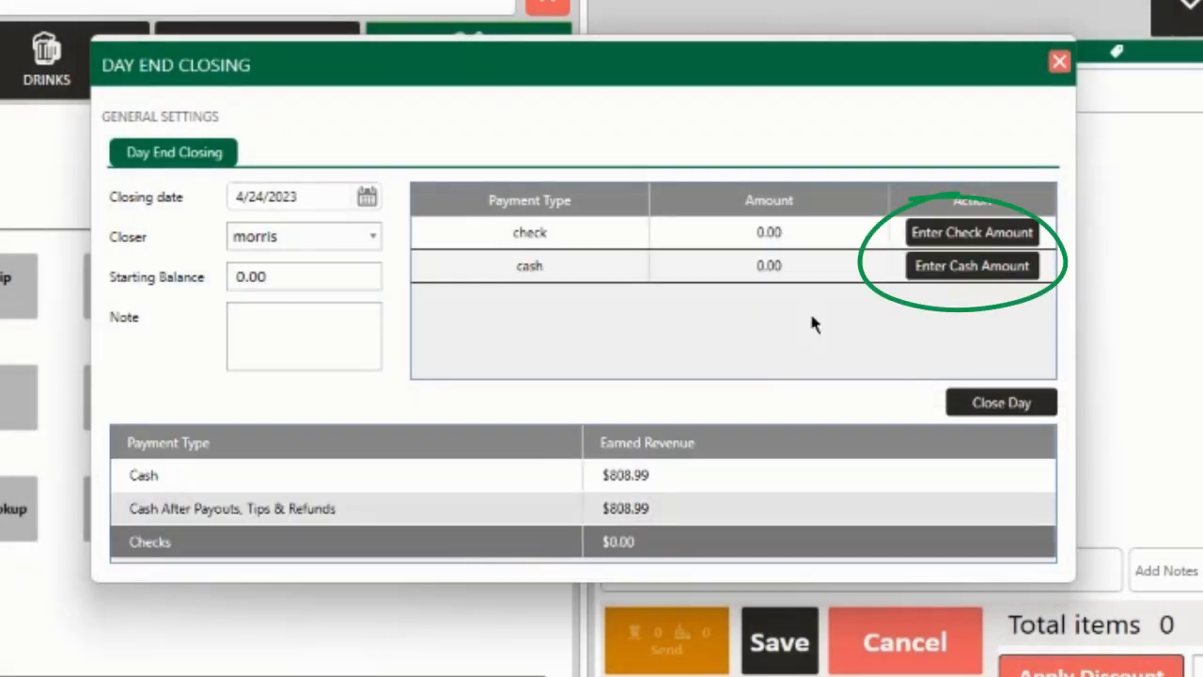
- Enter the day-end cash count as seven $100, two $50 and one $20 bills, and save it
{"action": "left_click", "coordinate": [945, 270]}
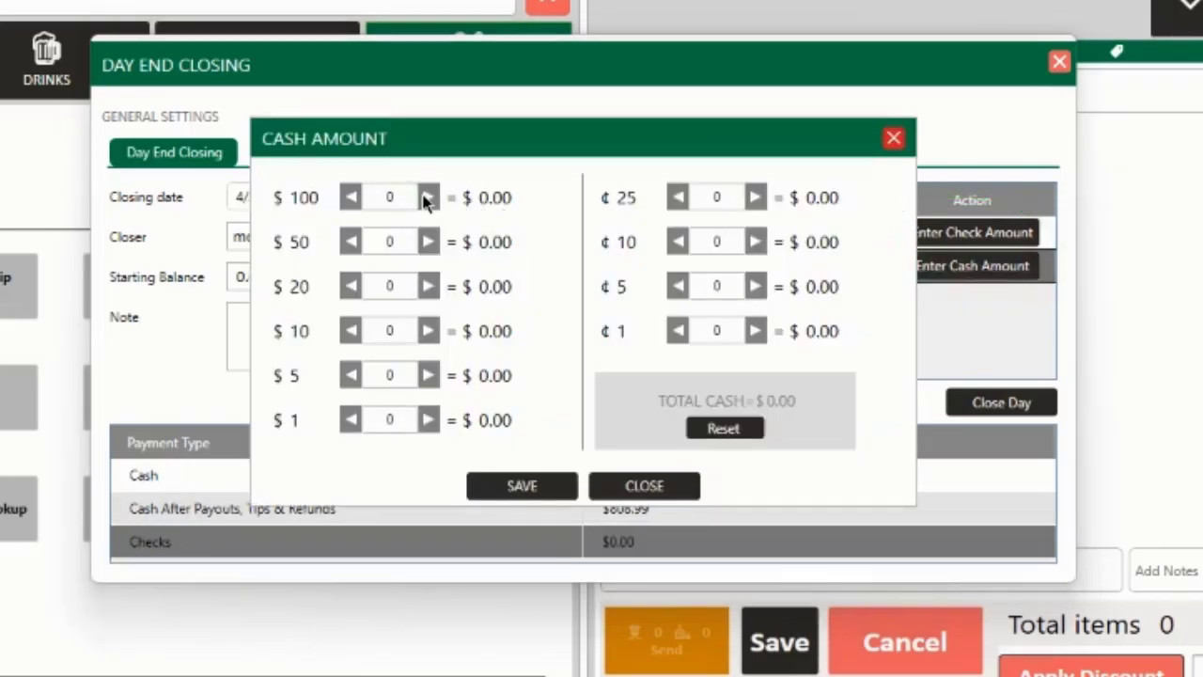
{"action": "left_click", "coordinate": [428, 198]}
{"action": "left_click", "coordinate": [427, 199]}
{"action": "left_click", "coordinate": [427, 199]}
{"action": "left_click", "coordinate": [428, 198]}
{"action": "left_click", "coordinate": [427, 198]}
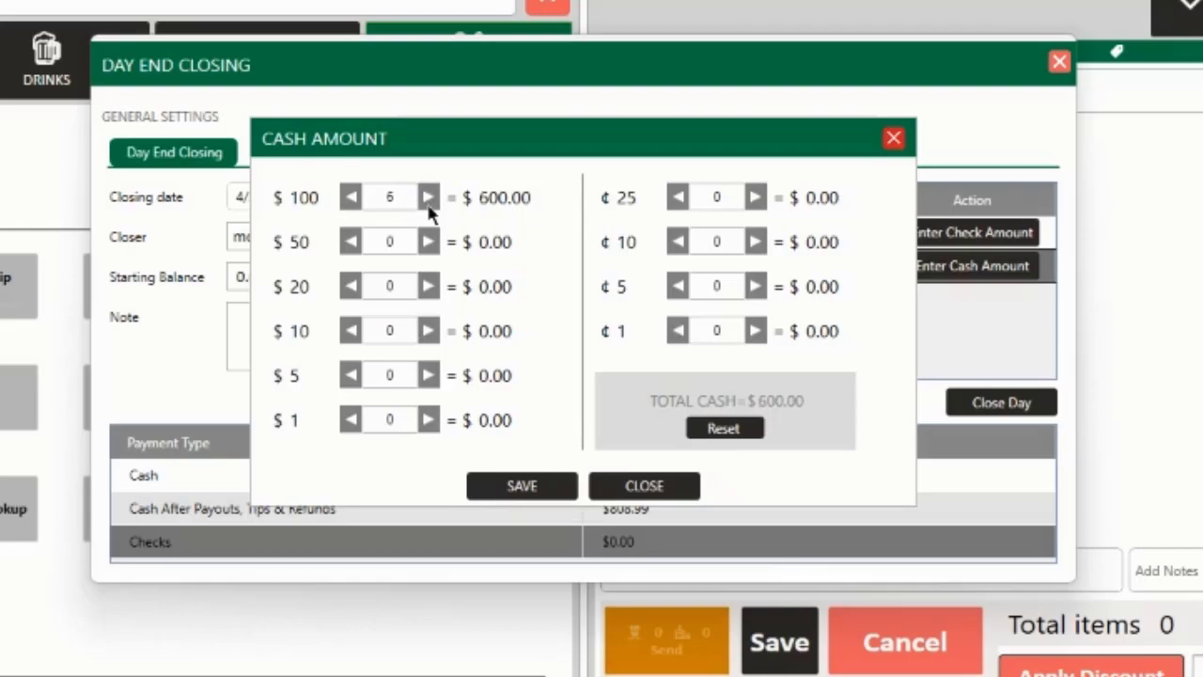
{"action": "left_click", "coordinate": [428, 199]}
{"action": "left_click", "coordinate": [427, 242]}
{"action": "left_click", "coordinate": [427, 242]}
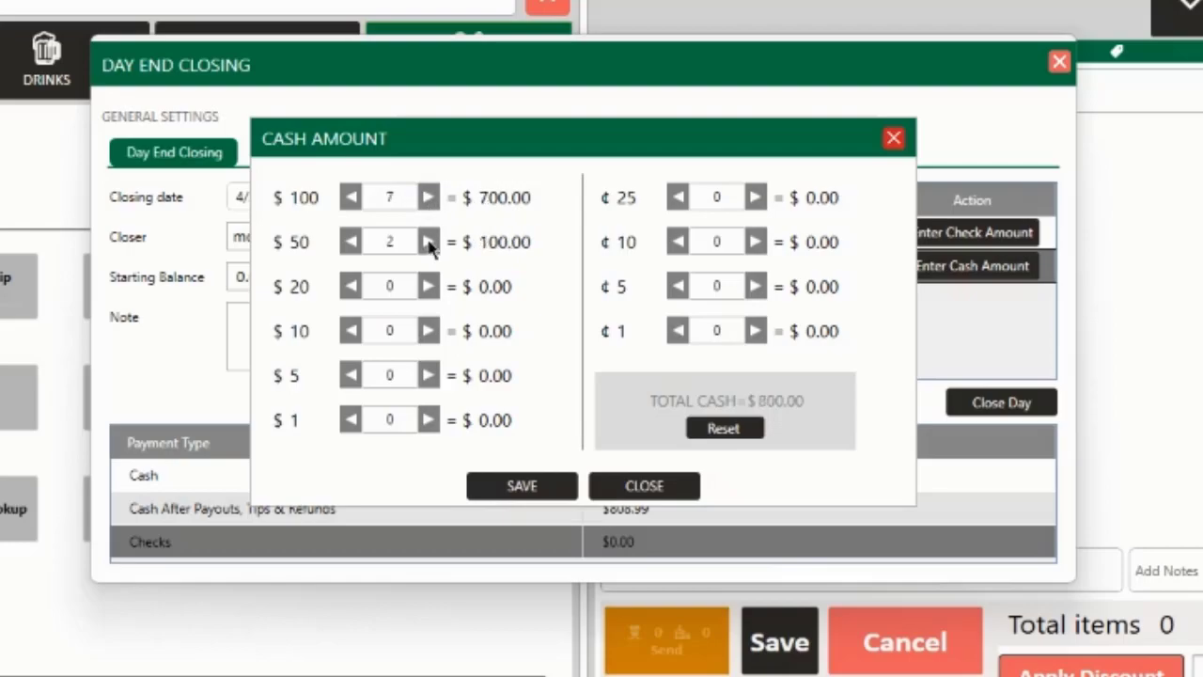
{"action": "left_click", "coordinate": [427, 287]}
{"action": "left_click", "coordinate": [562, 485]}
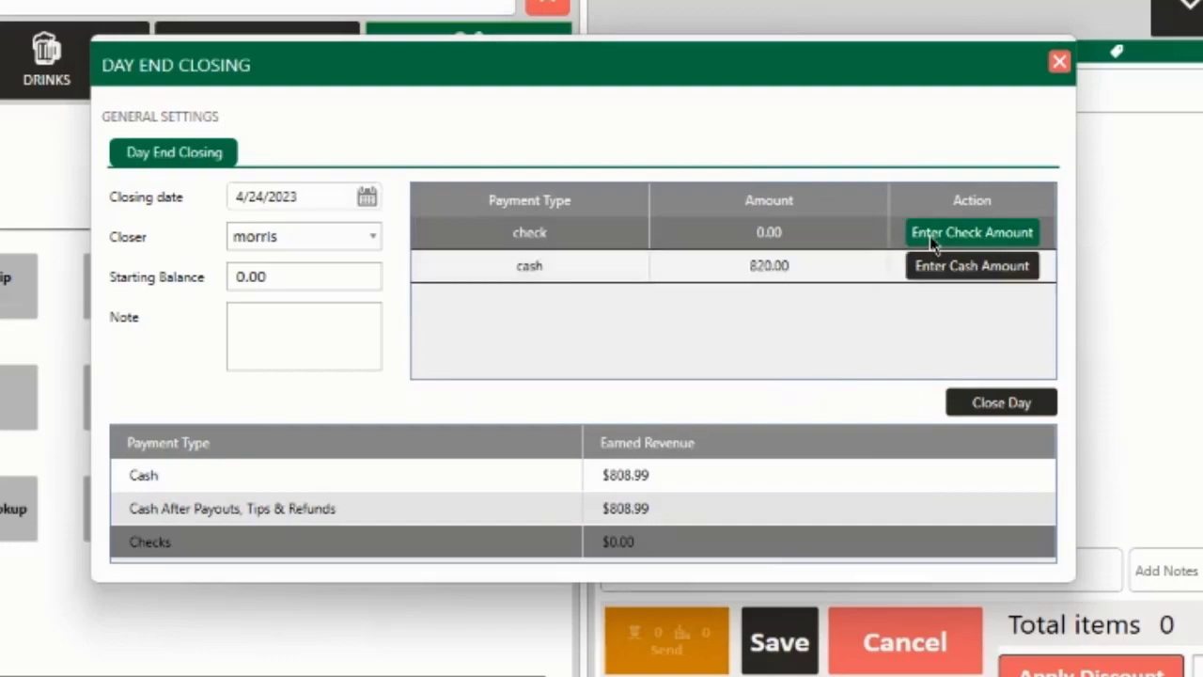
- Enter two day-end check amounts, $300.00 and $250.00, and save them
{"action": "left_click", "coordinate": [933, 242]}
{"action": "left_click", "coordinate": [438, 170]}
{"action": "left_click_drag", "start_coordinate": [424, 171], "coordinate": [503, 173]}
{"action": "type", "text": "300"}
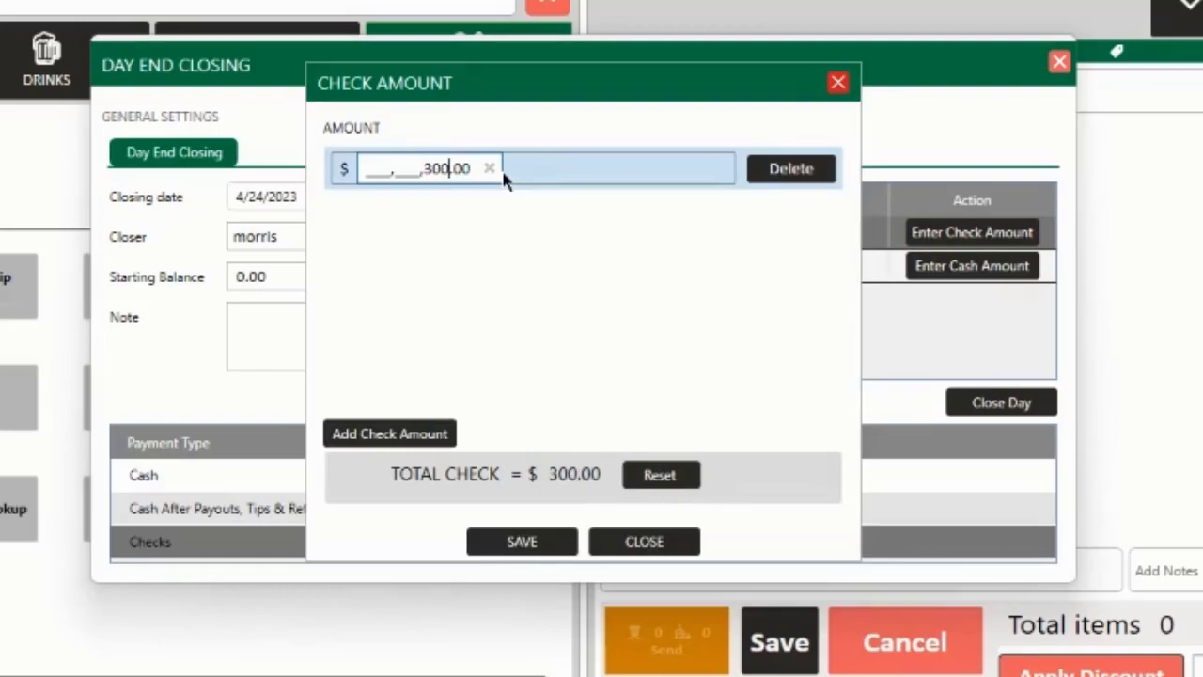
{"action": "left_click", "coordinate": [450, 434]}
{"action": "left_click", "coordinate": [404, 208]}
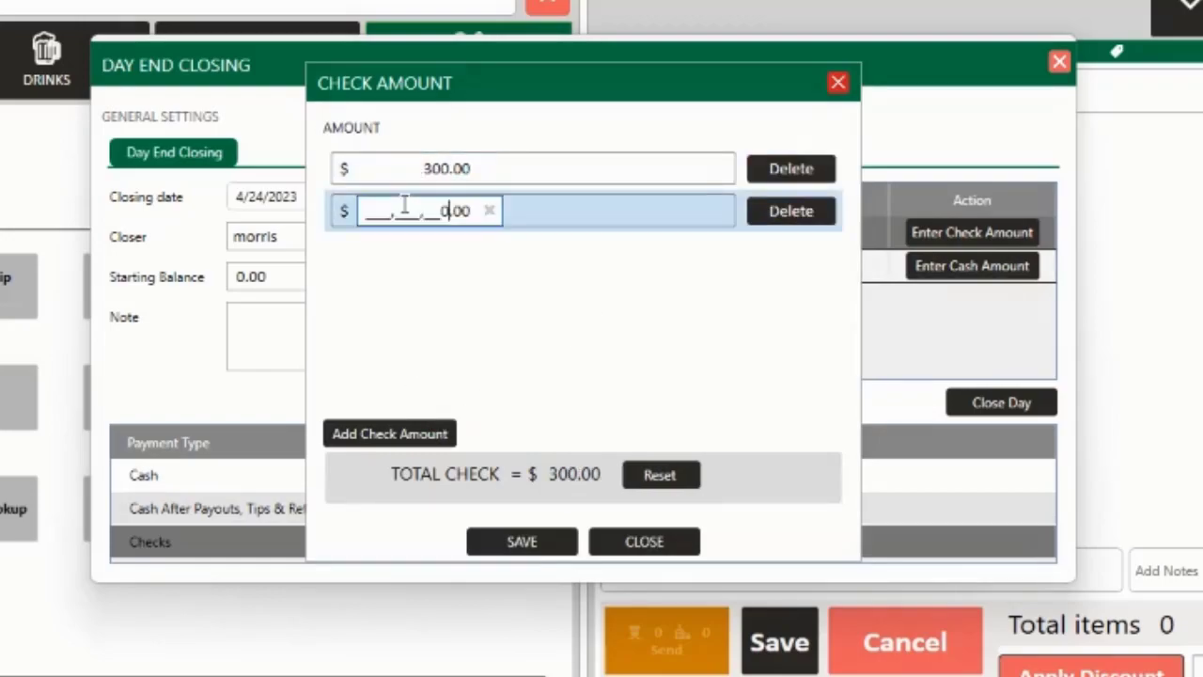
{"action": "type", "text": "250"}
{"action": "left_click", "coordinate": [502, 543]}
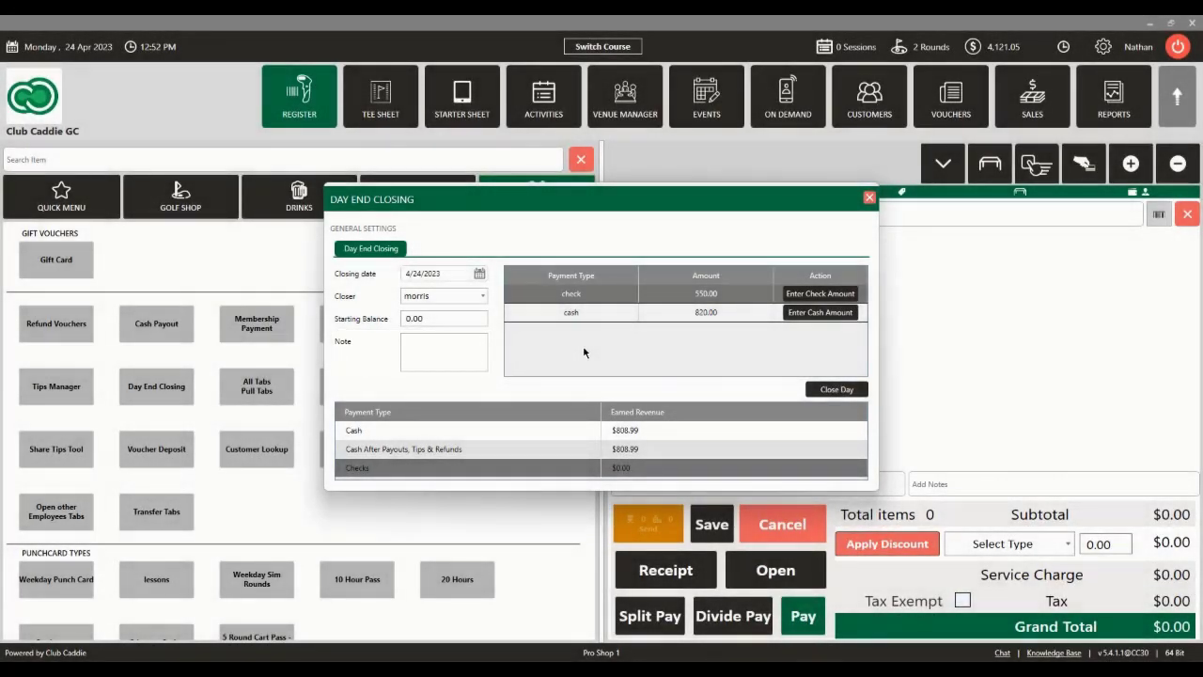
- Close the day for this terminal for 4/24/2023, confirm it, and bring up the closing report
{"action": "left_click", "coordinate": [817, 387]}
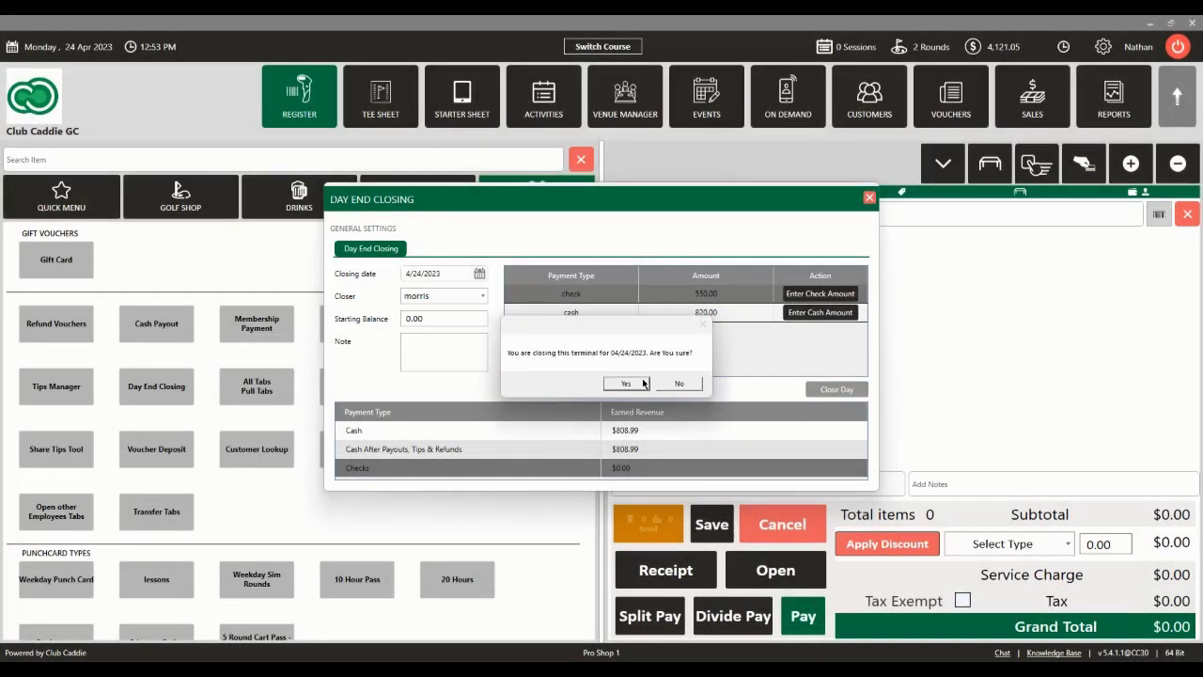
{"action": "left_click", "coordinate": [639, 386]}
{"action": "double_click", "coordinate": [1136, 132]}
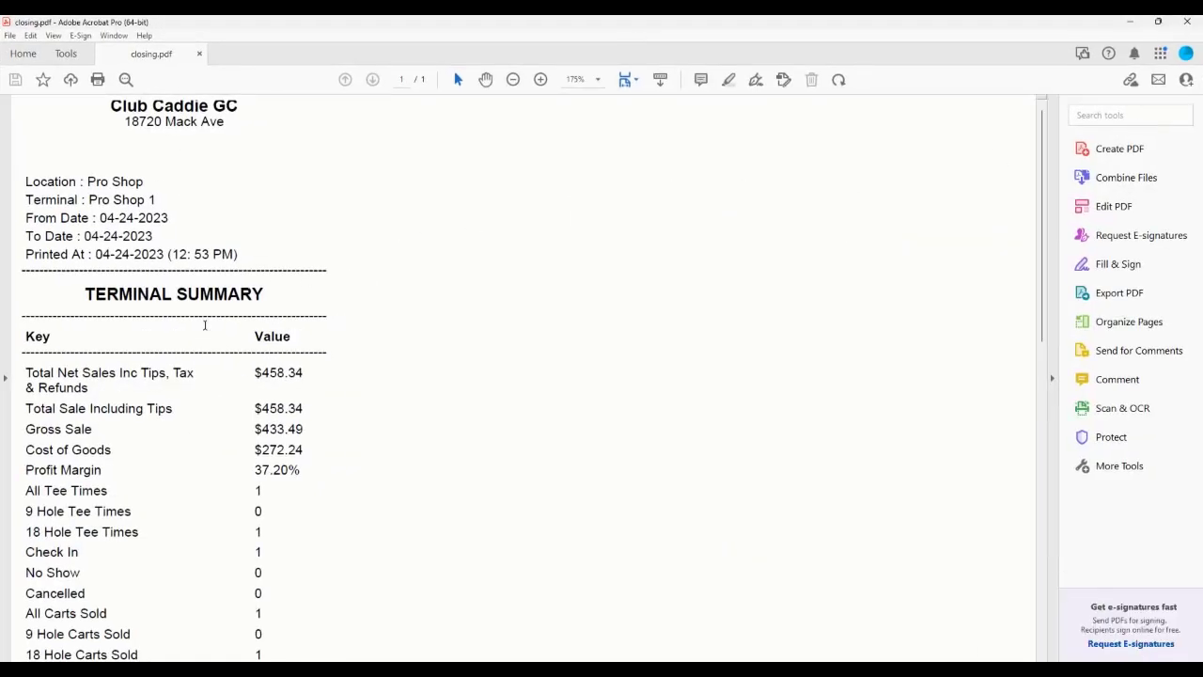
- Examine the closing report's Terminal Summary, from total net sales through discounts and gross sales by department to variance, drop and refunds
{"action": "scroll", "coordinate": [203, 327], "scroll_direction": "down", "scroll_amount": 1}
{"action": "scroll", "coordinate": [213, 327], "scroll_direction": "down", "scroll_amount": 2}
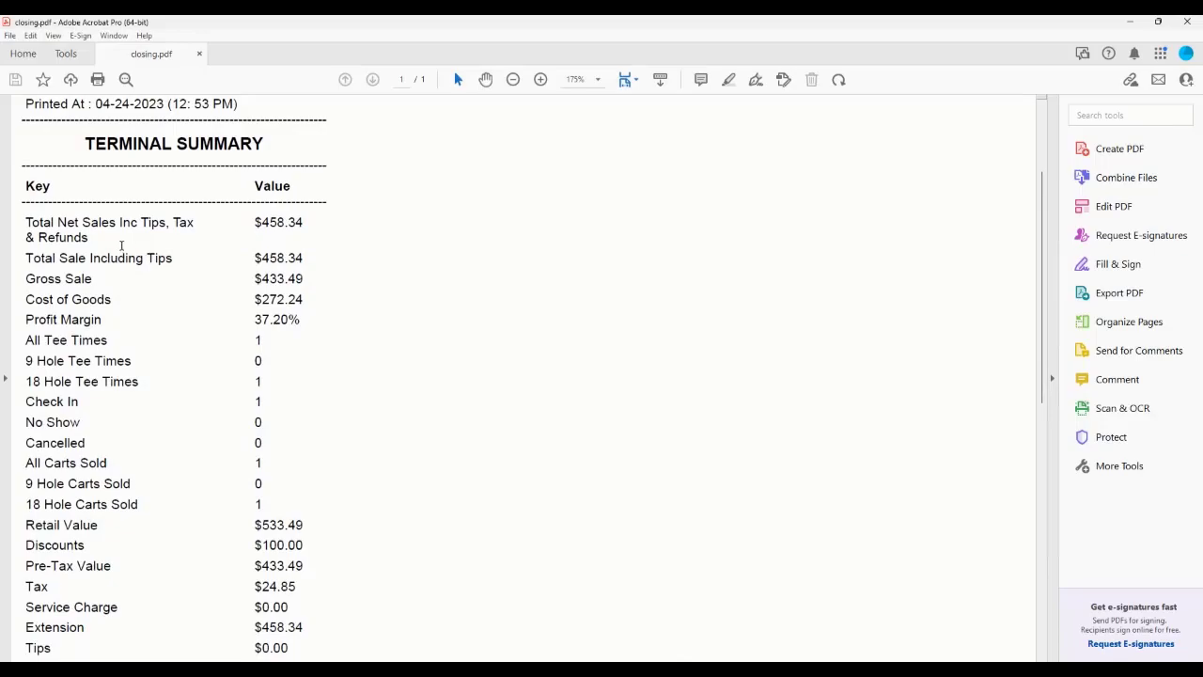
{"action": "left_click_drag", "start_coordinate": [238, 212], "coordinate": [380, 210]}
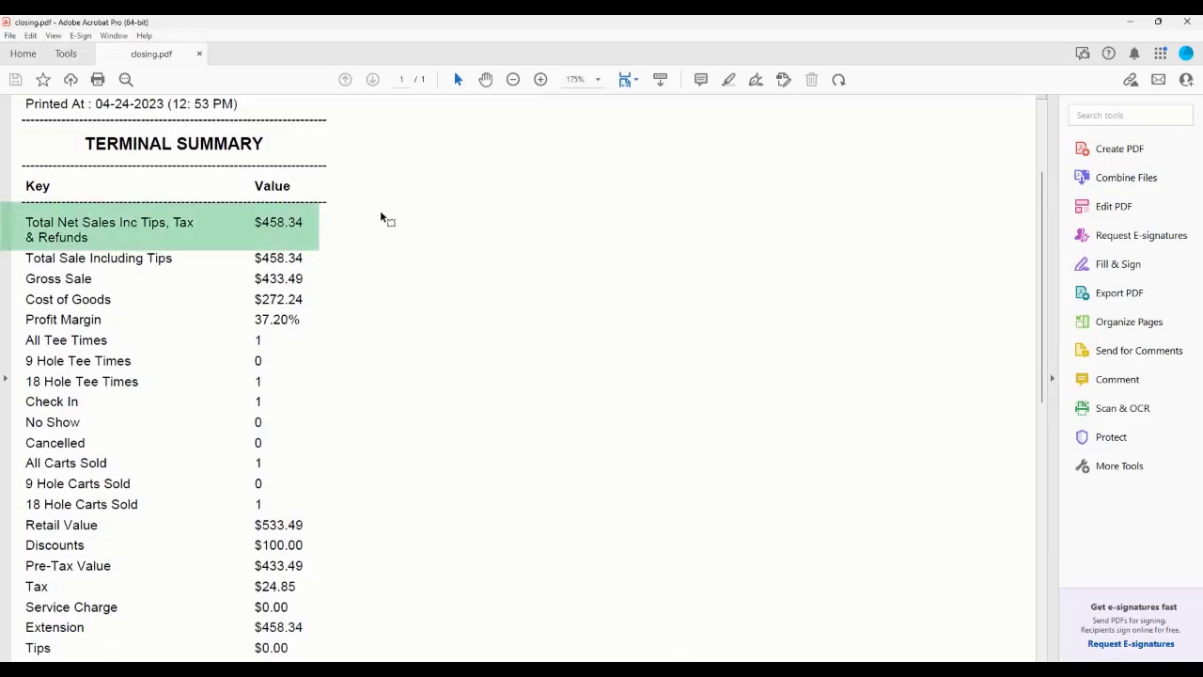
{"action": "scroll", "coordinate": [194, 234], "scroll_direction": "down", "scroll_amount": 1}
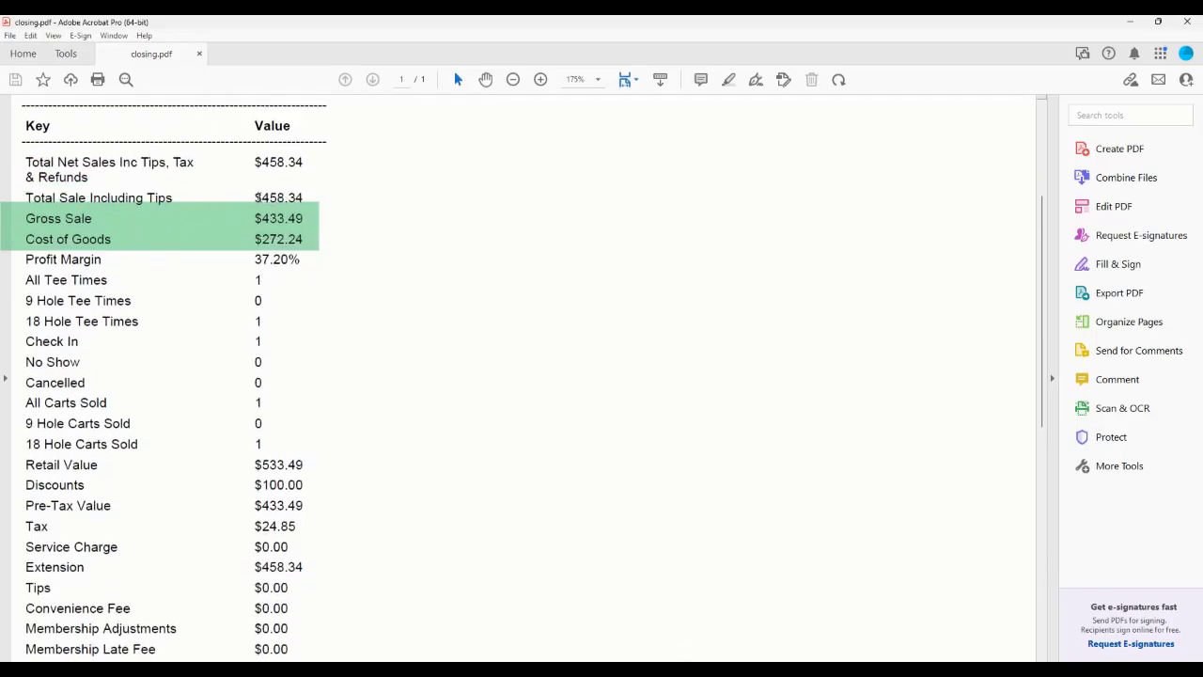
{"action": "scroll", "coordinate": [279, 205], "scroll_direction": "down", "scroll_amount": 1}
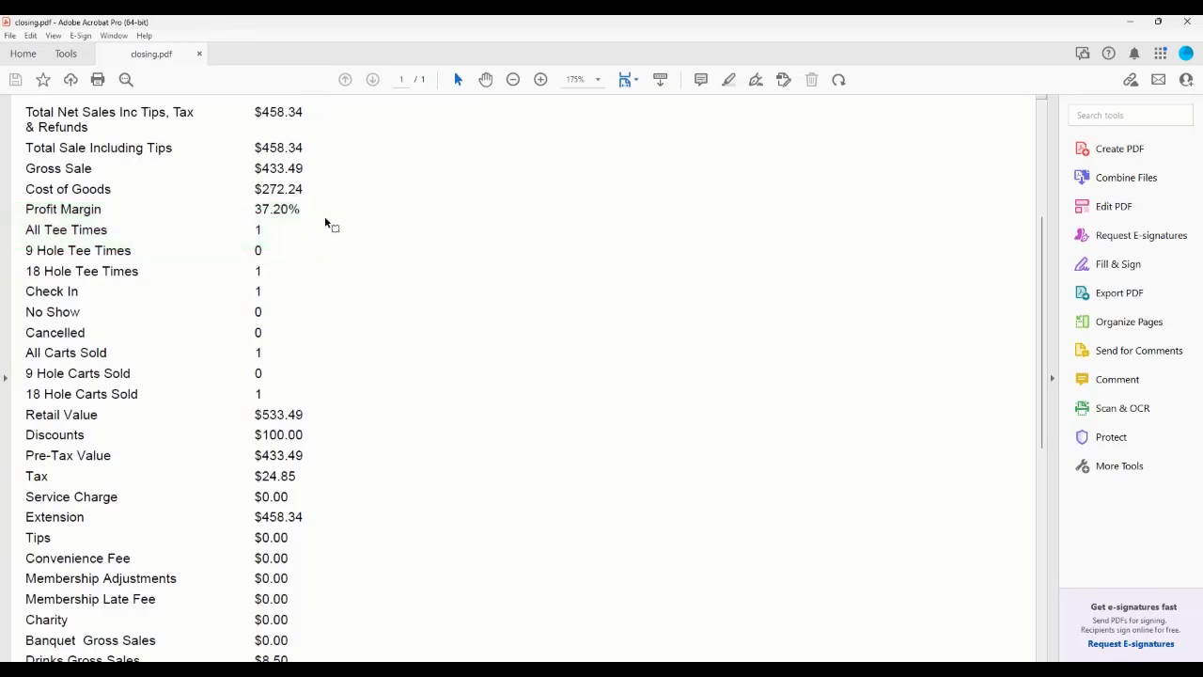
{"action": "scroll", "coordinate": [209, 238], "scroll_direction": "down", "scroll_amount": 1}
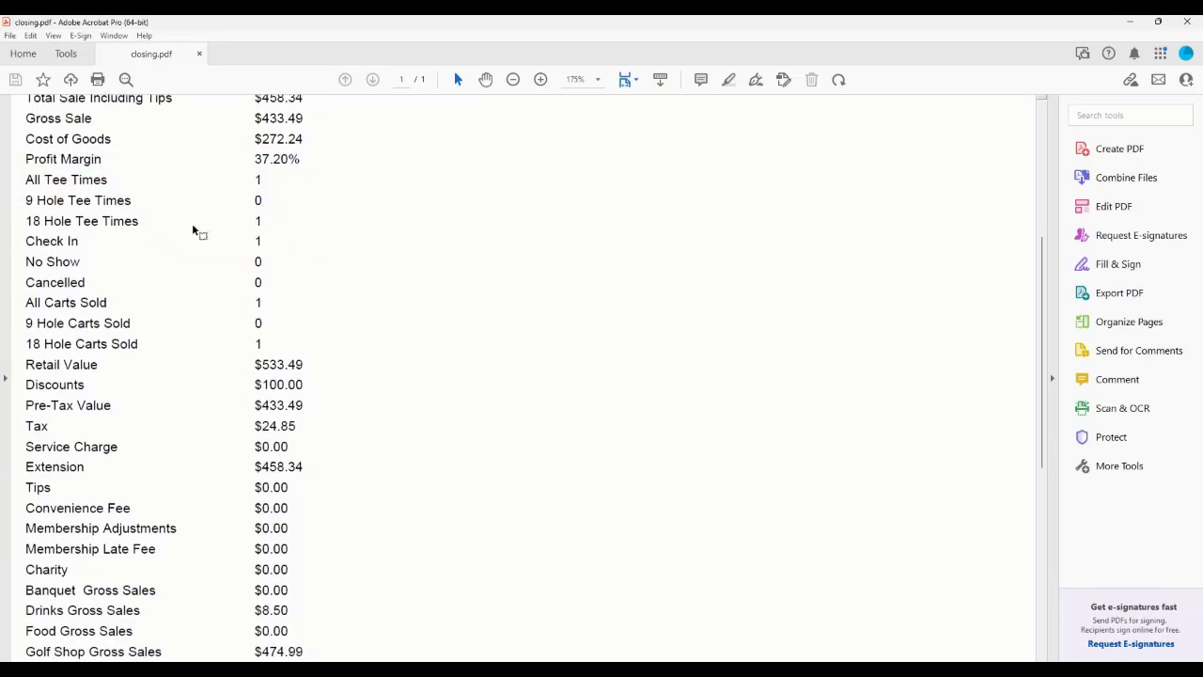
{"action": "scroll", "coordinate": [125, 199], "scroll_direction": "down", "scroll_amount": 2}
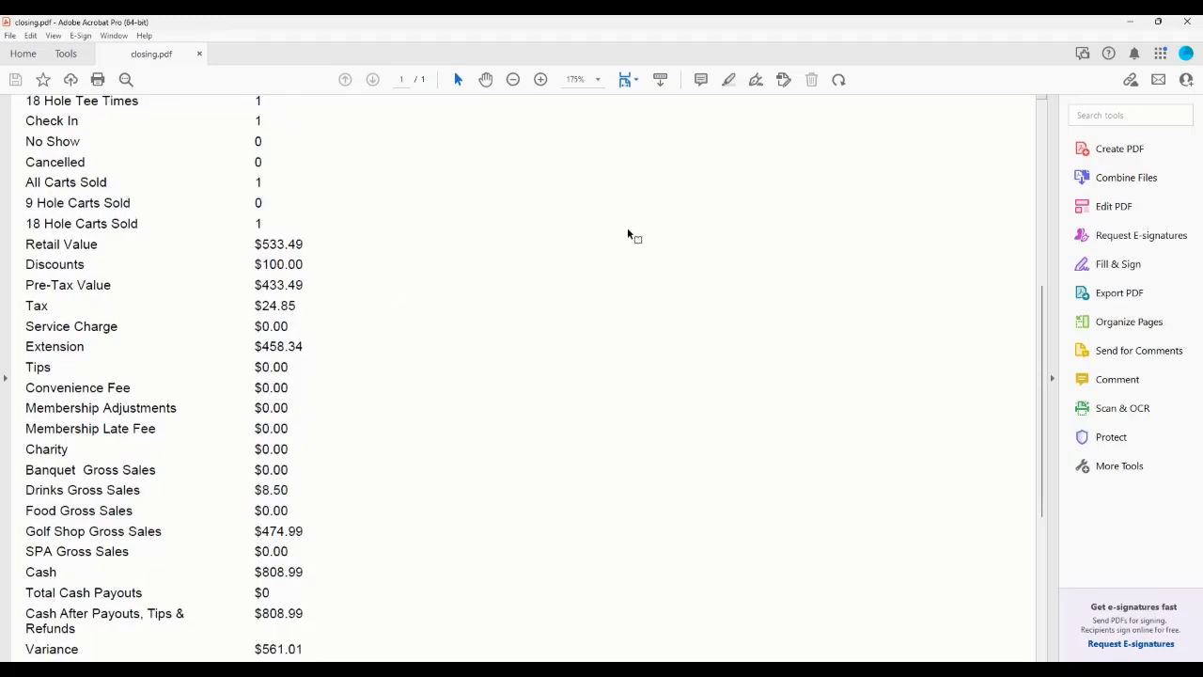
{"action": "left_click_drag", "start_coordinate": [1041, 291], "coordinate": [1048, 325]}
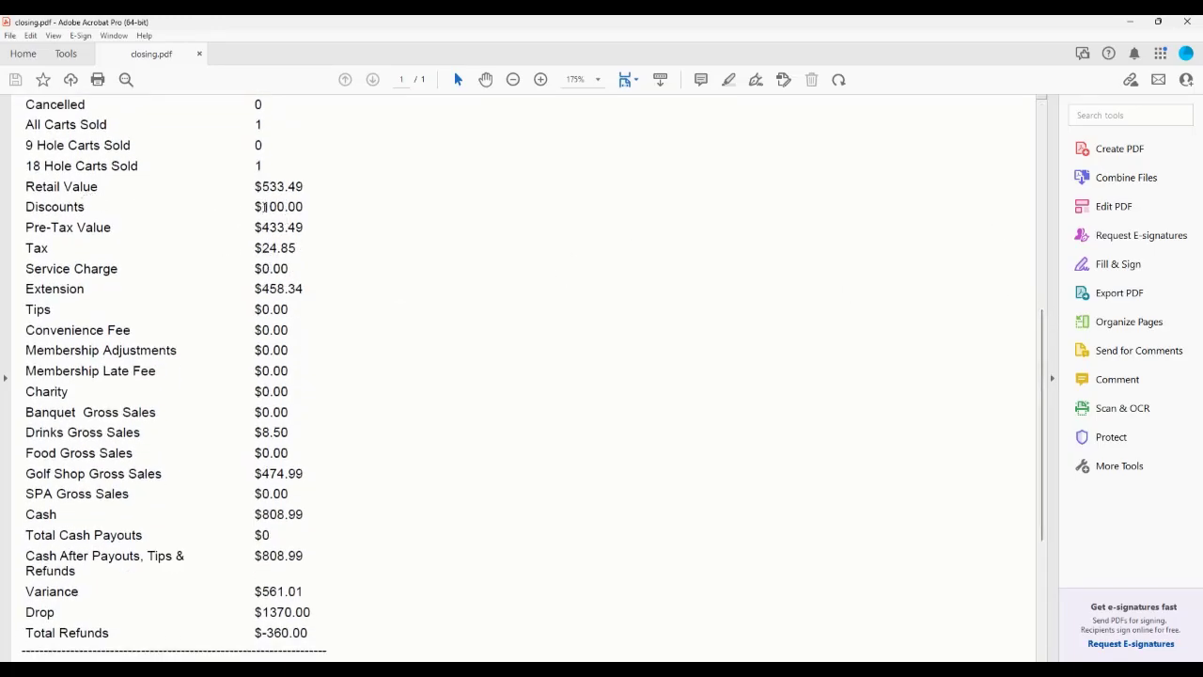
{"action": "scroll", "coordinate": [284, 207], "scroll_direction": "down", "scroll_amount": 1}
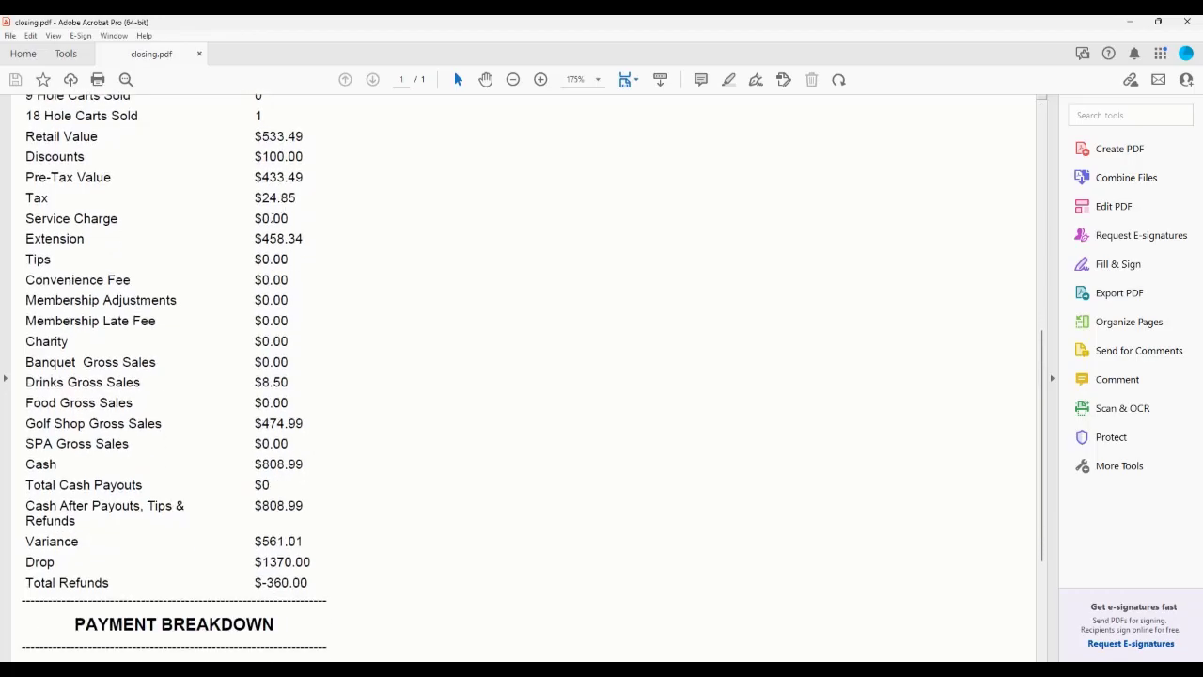
{"action": "scroll", "coordinate": [307, 239], "scroll_direction": "down", "scroll_amount": 1}
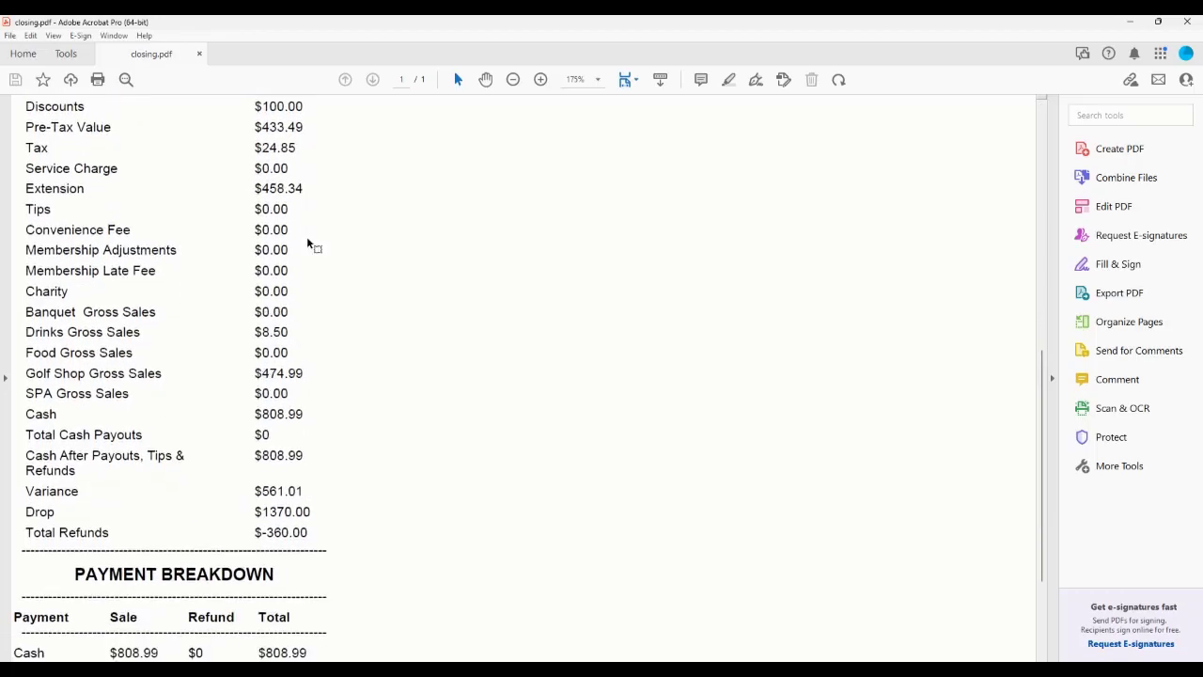
{"action": "scroll", "coordinate": [310, 412], "scroll_direction": "down", "scroll_amount": 1}
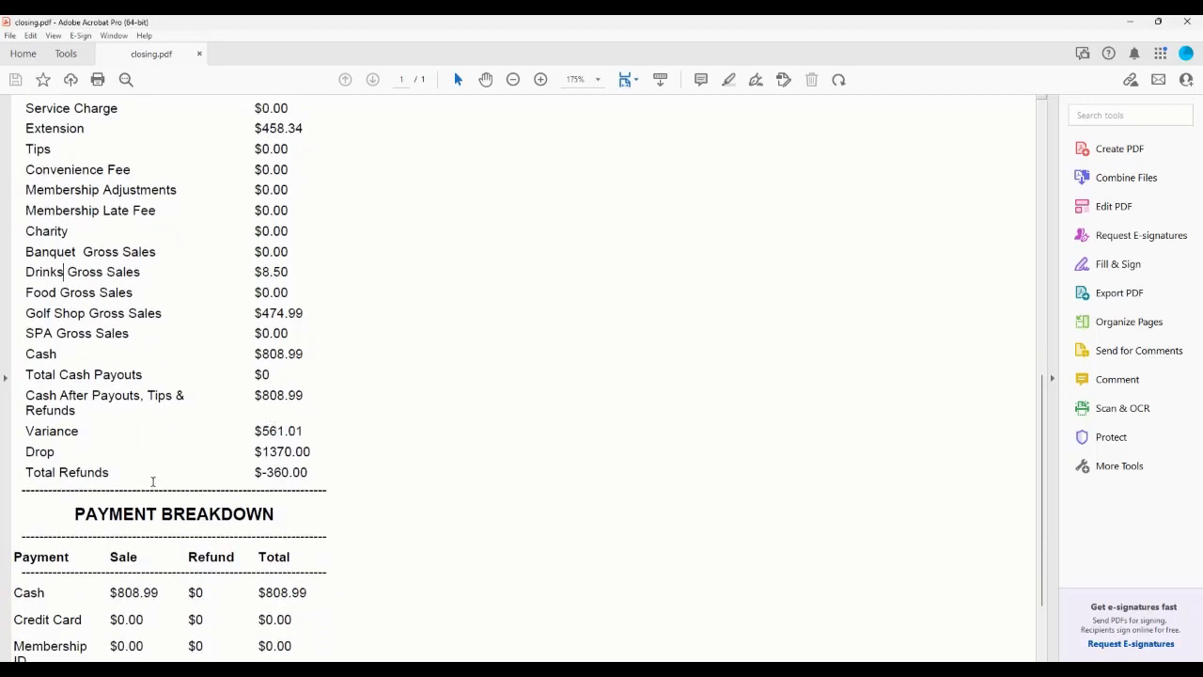
{"action": "left_click_drag", "start_coordinate": [166, 455], "coordinate": [348, 450]}
{"action": "left_click", "coordinate": [391, 452]}
- Examine the closing report's Payment Breakdown by payment type, and return to the Club Caddie register
{"action": "scroll", "coordinate": [391, 455], "scroll_direction": "down", "scroll_amount": 3}
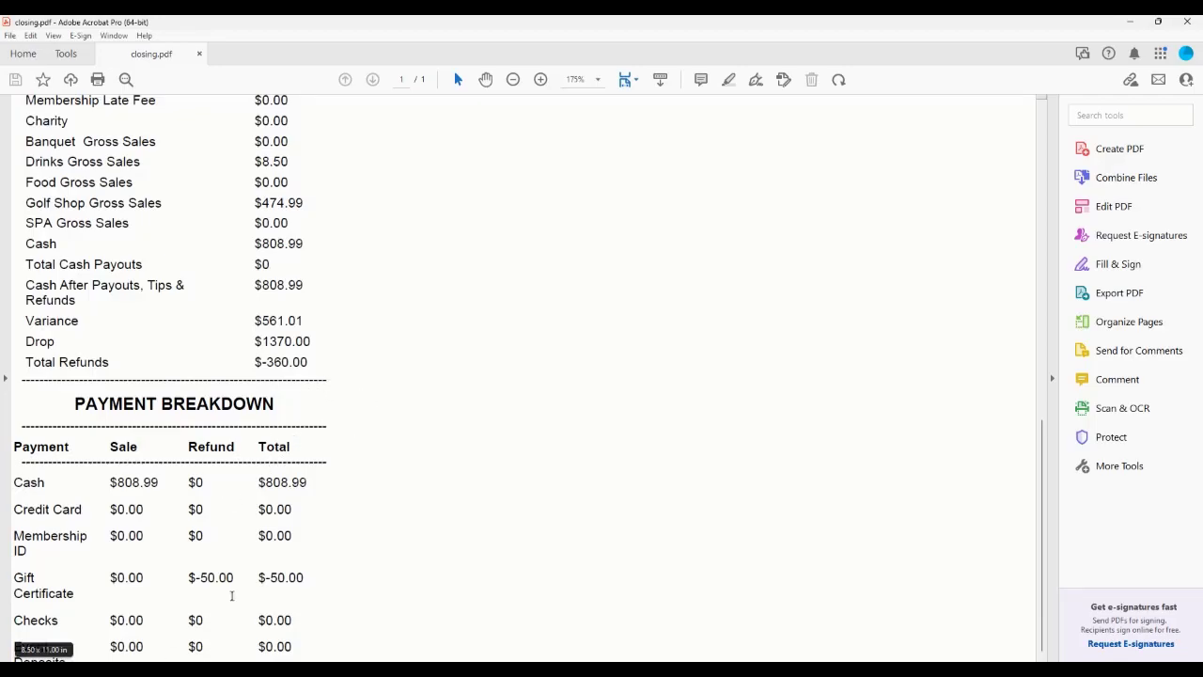
{"action": "left_click_drag", "start_coordinate": [37, 486], "coordinate": [349, 623]}
{"action": "left_click", "coordinate": [429, 582]}
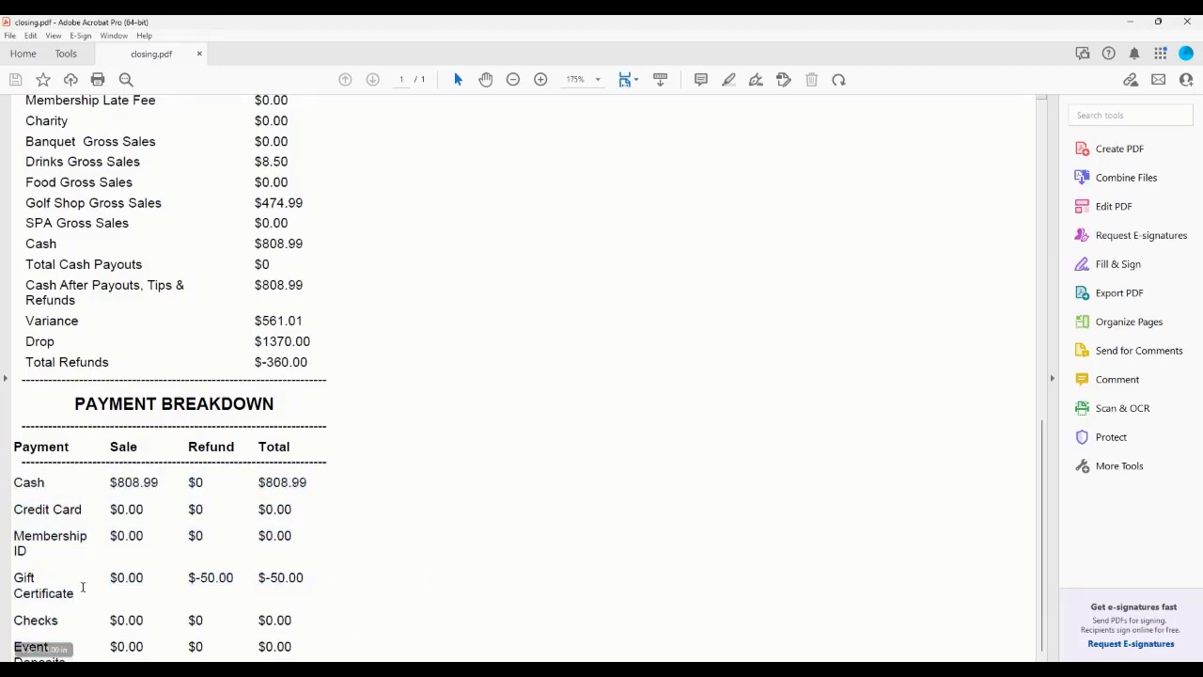
{"action": "left_click", "coordinate": [1132, 23]}
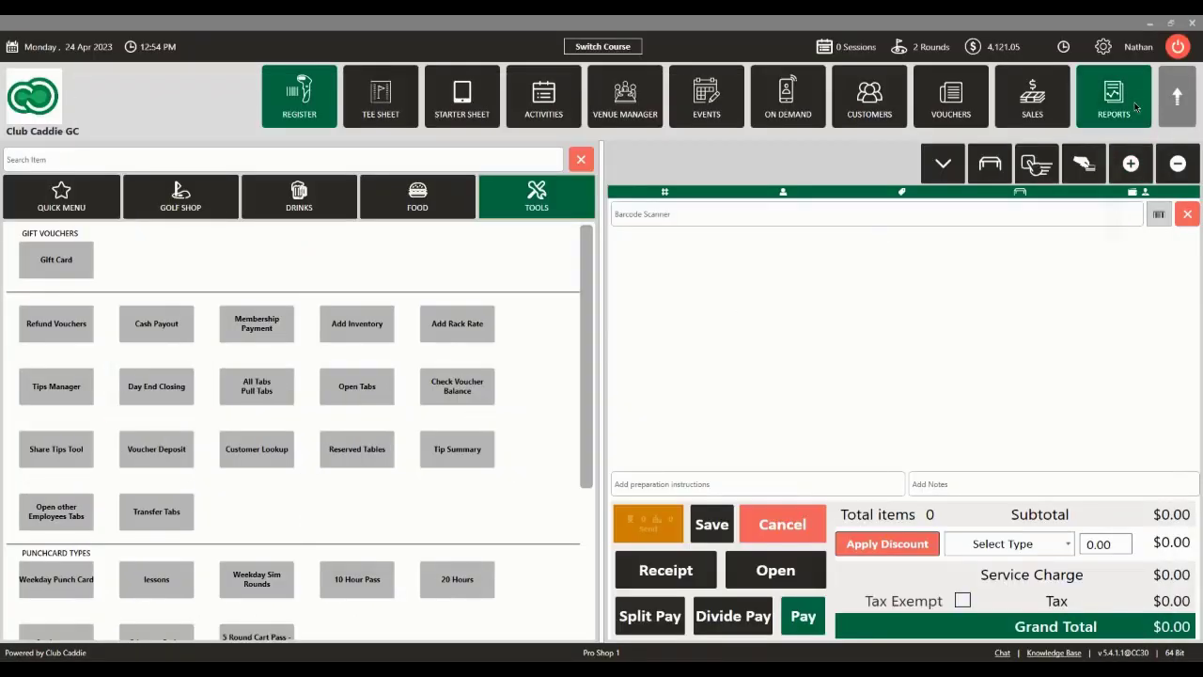
- Pull the table P6-A tab into the register, check Seats 1 and 3, and move it back to the pull tabs
{"action": "left_click", "coordinate": [261, 399]}
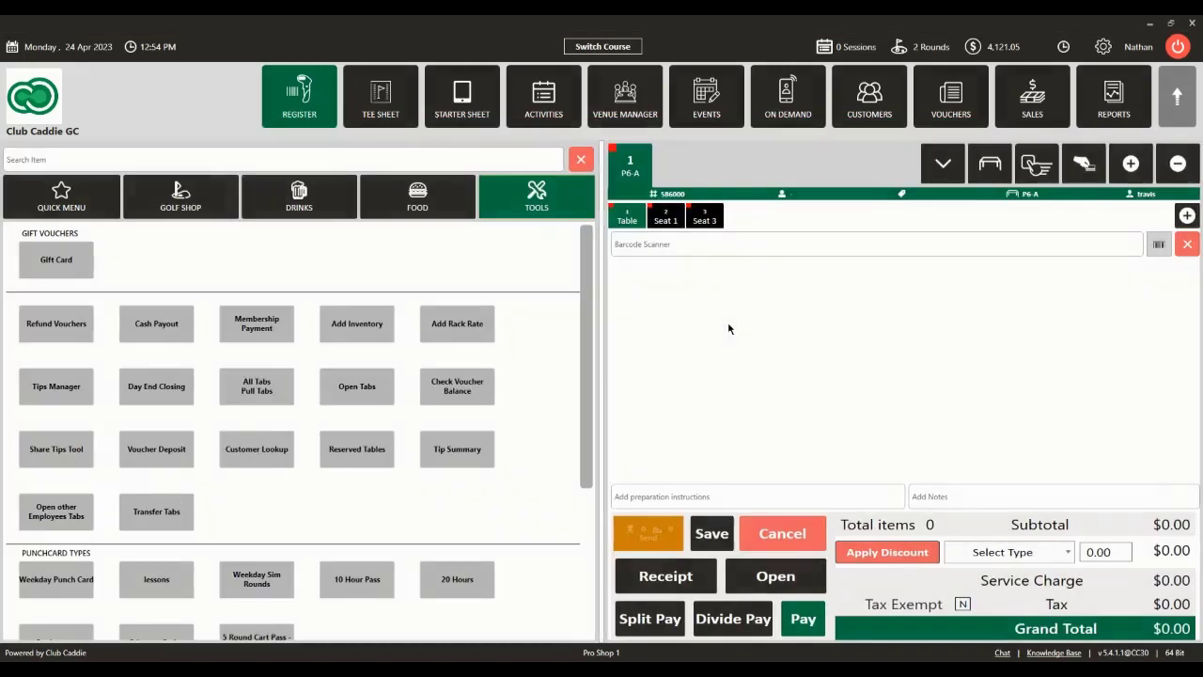
{"action": "left_click", "coordinate": [665, 216]}
{"action": "left_click", "coordinate": [701, 216]}
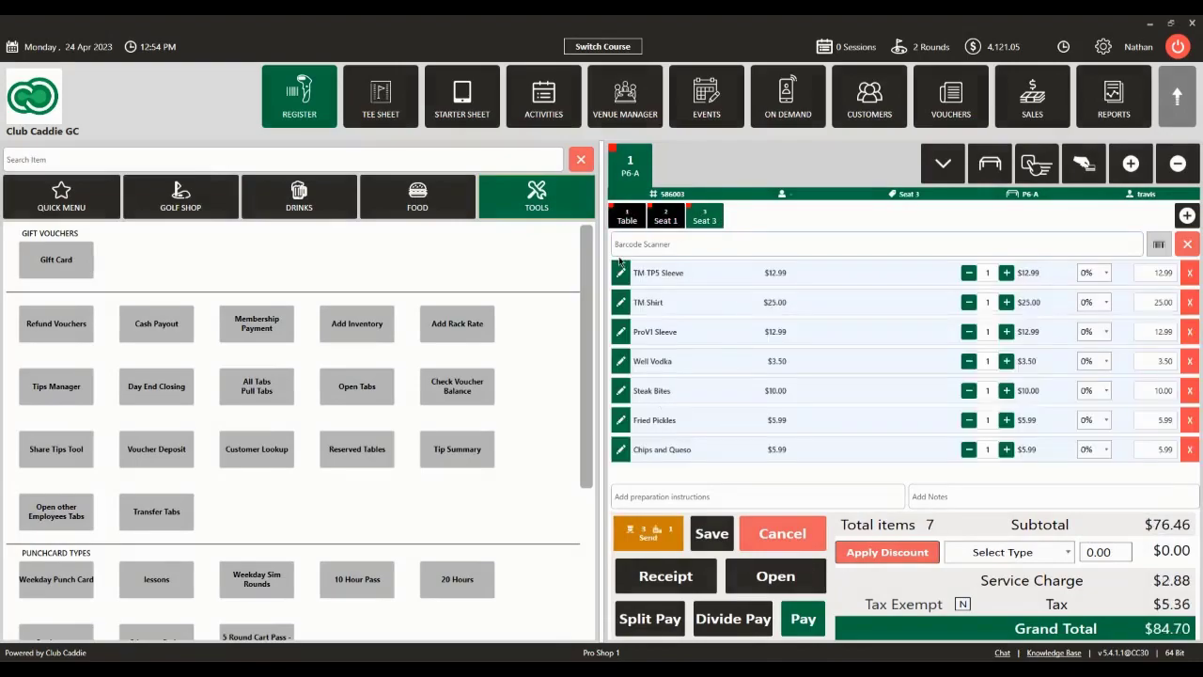
{"action": "left_click", "coordinate": [771, 543]}
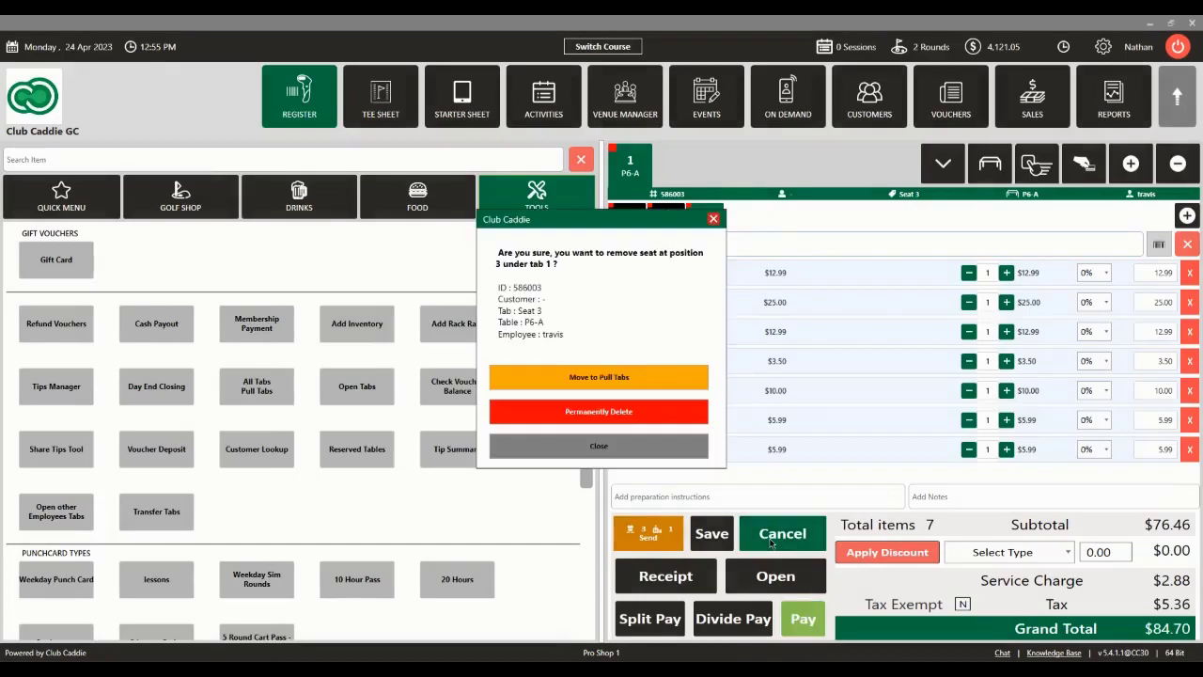
{"action": "left_click", "coordinate": [594, 377]}
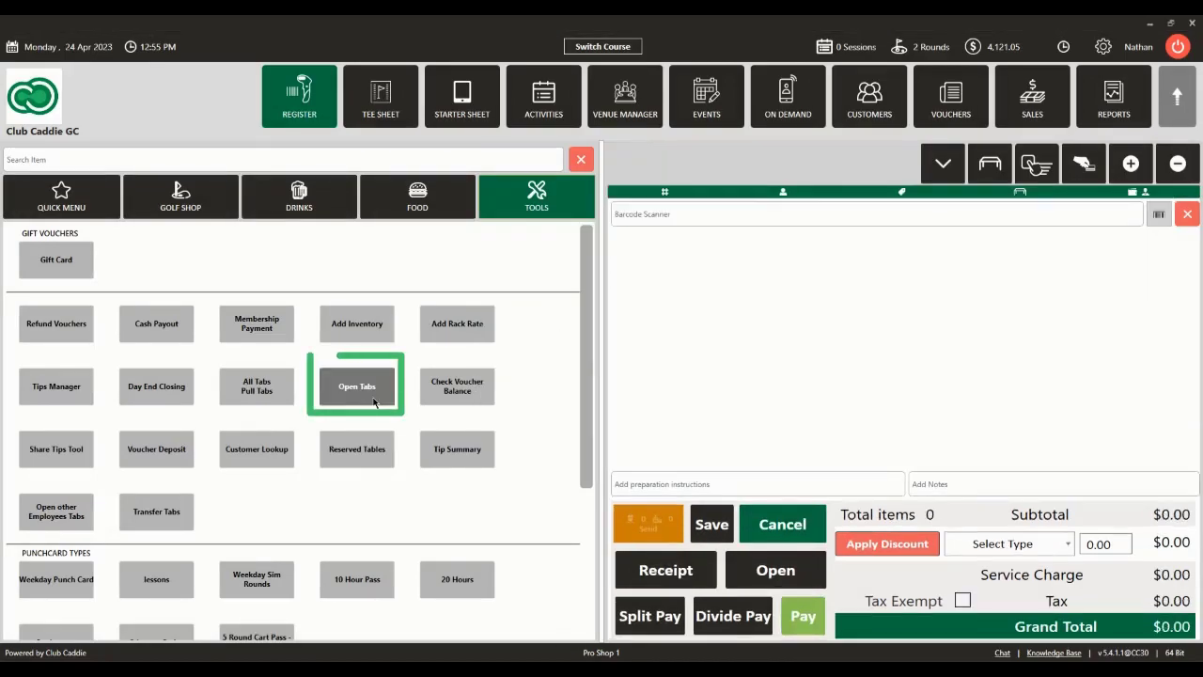
- View the Open Tabs list and the voucher balance list, closing each one after checking it
{"action": "left_click", "coordinate": [357, 386]}
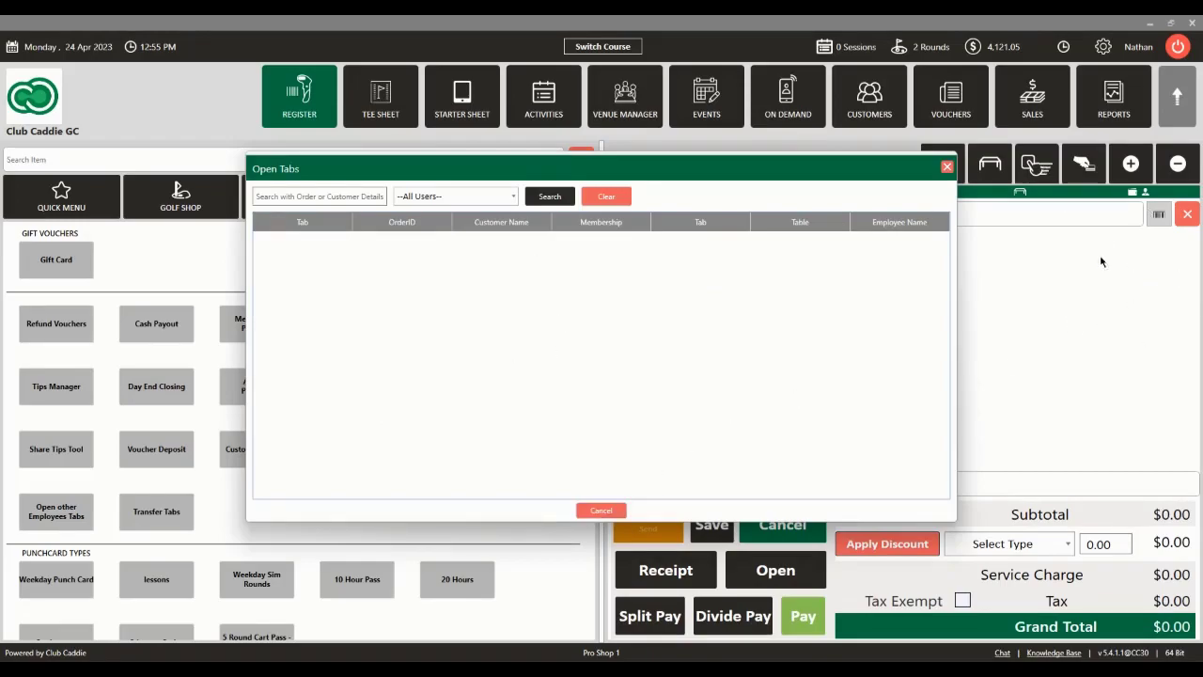
{"action": "left_click", "coordinate": [947, 166]}
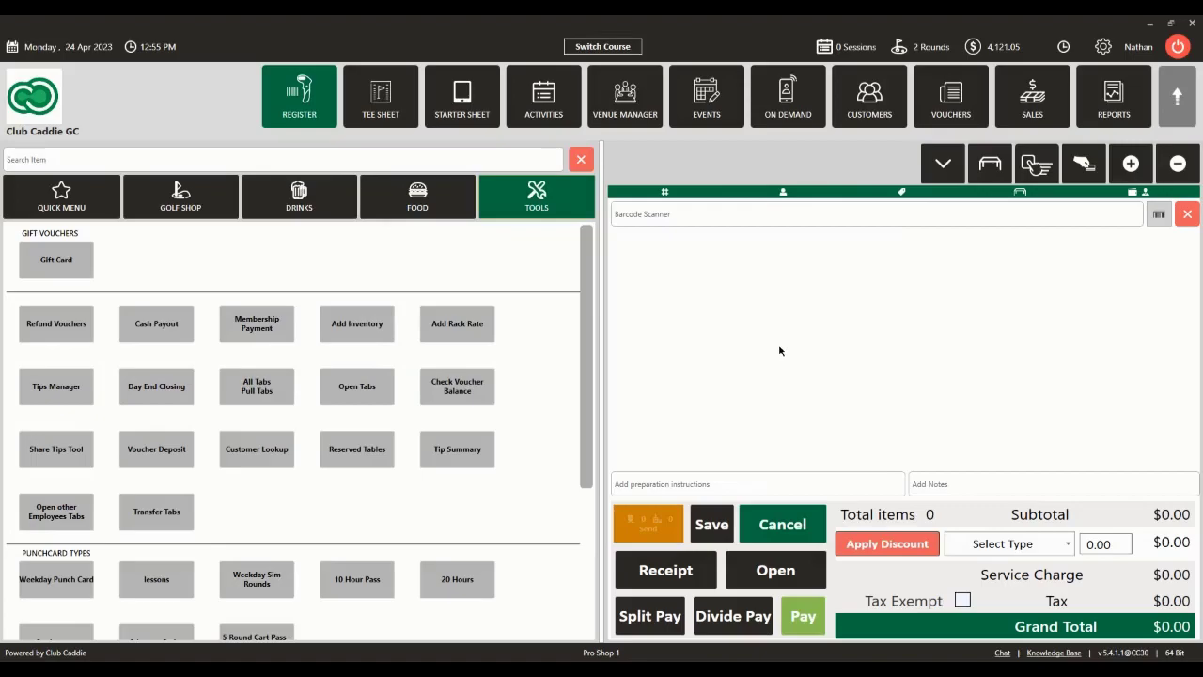
{"action": "left_click", "coordinate": [454, 395]}
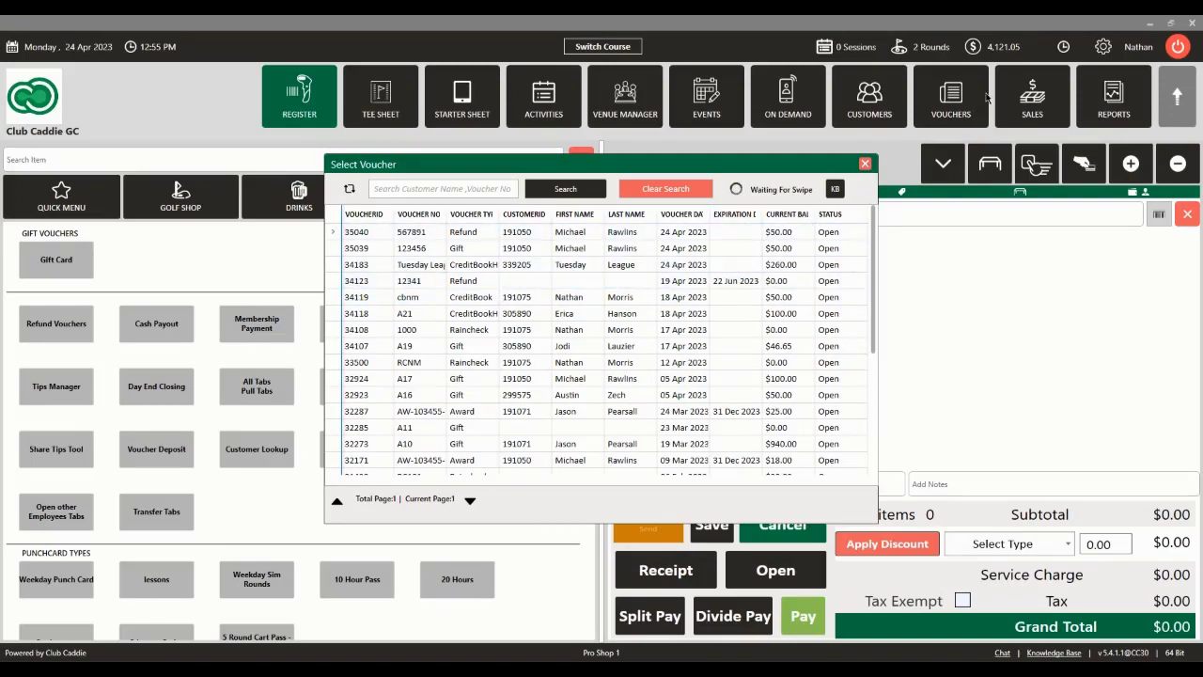
{"action": "left_click", "coordinate": [865, 164]}
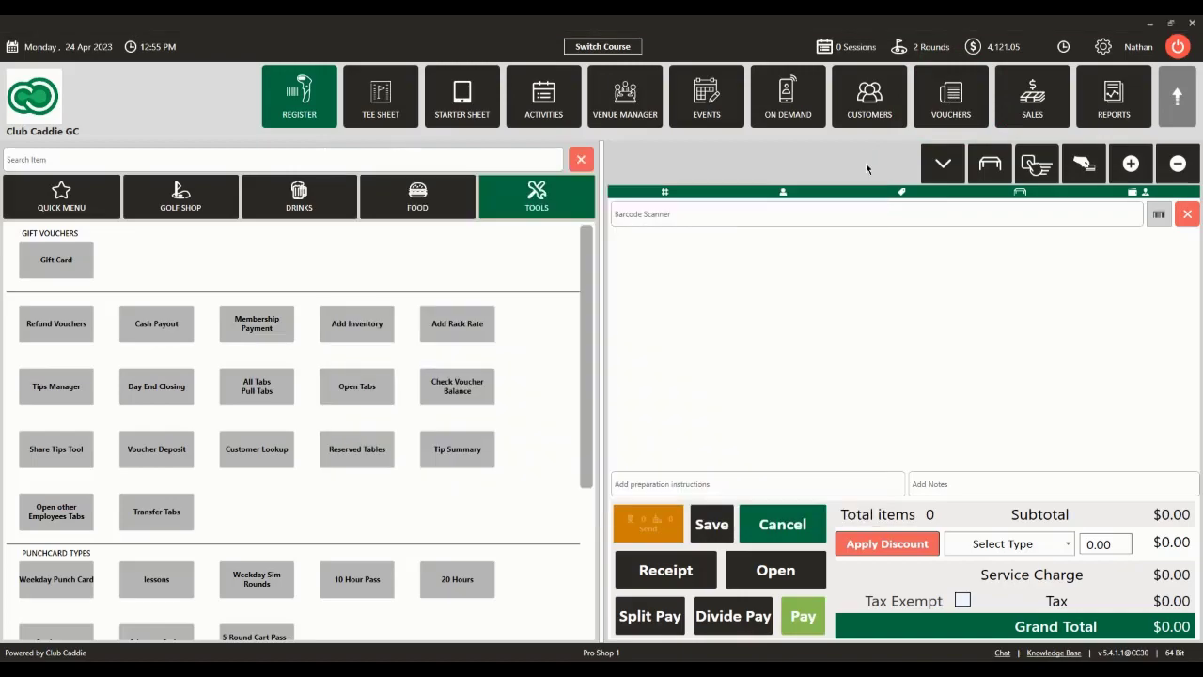
- Start a voucher deposit and look up and choose the open Refund voucher dated 24 Apr 2023
{"action": "left_click", "coordinate": [182, 458]}
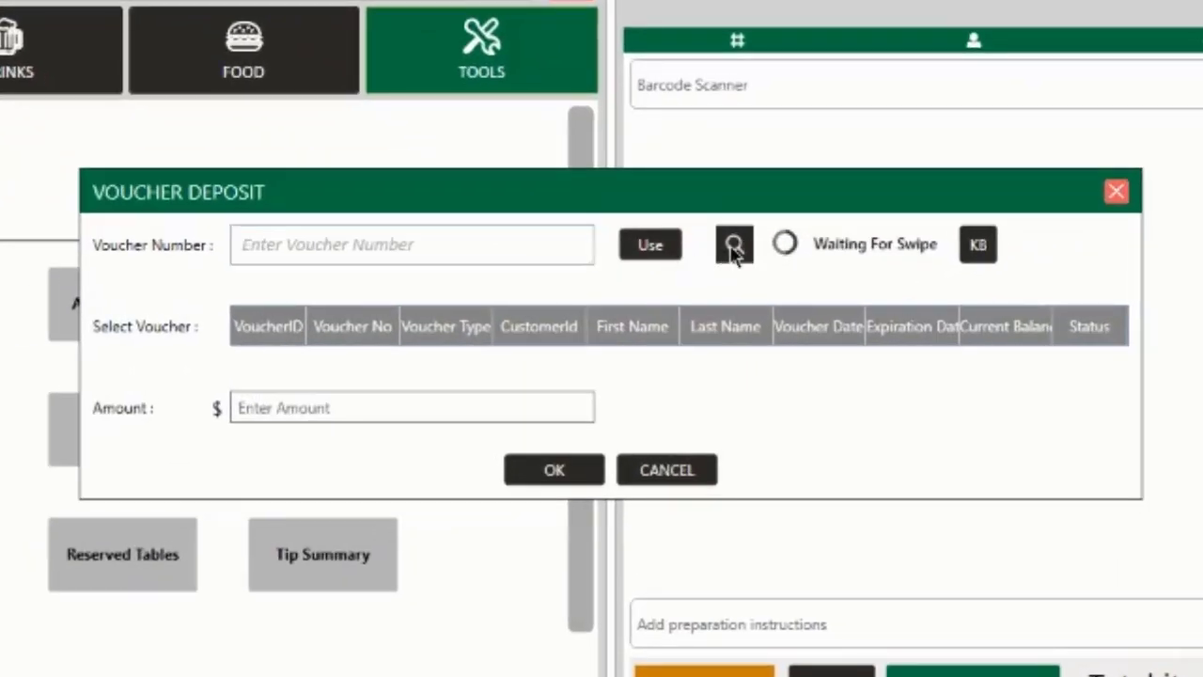
{"action": "left_click", "coordinate": [734, 244]}
{"action": "scroll", "coordinate": [699, 243], "scroll_direction": "down", "scroll_amount": 5}
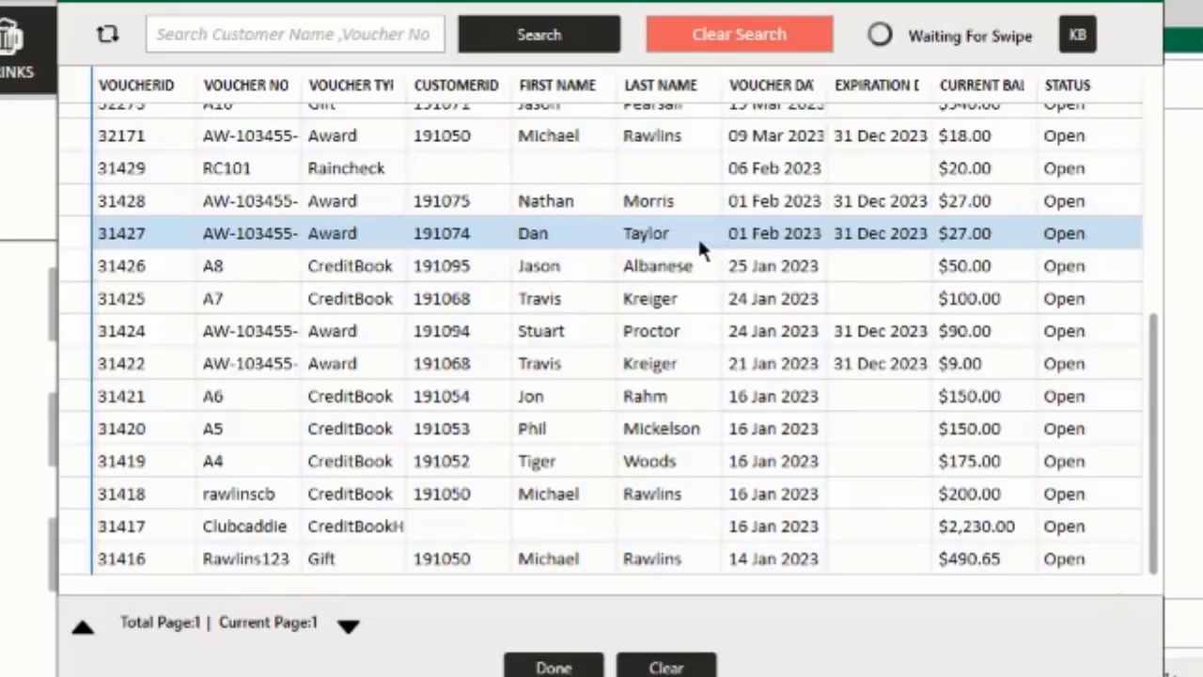
{"action": "scroll", "coordinate": [654, 237], "scroll_direction": "up", "scroll_amount": 5}
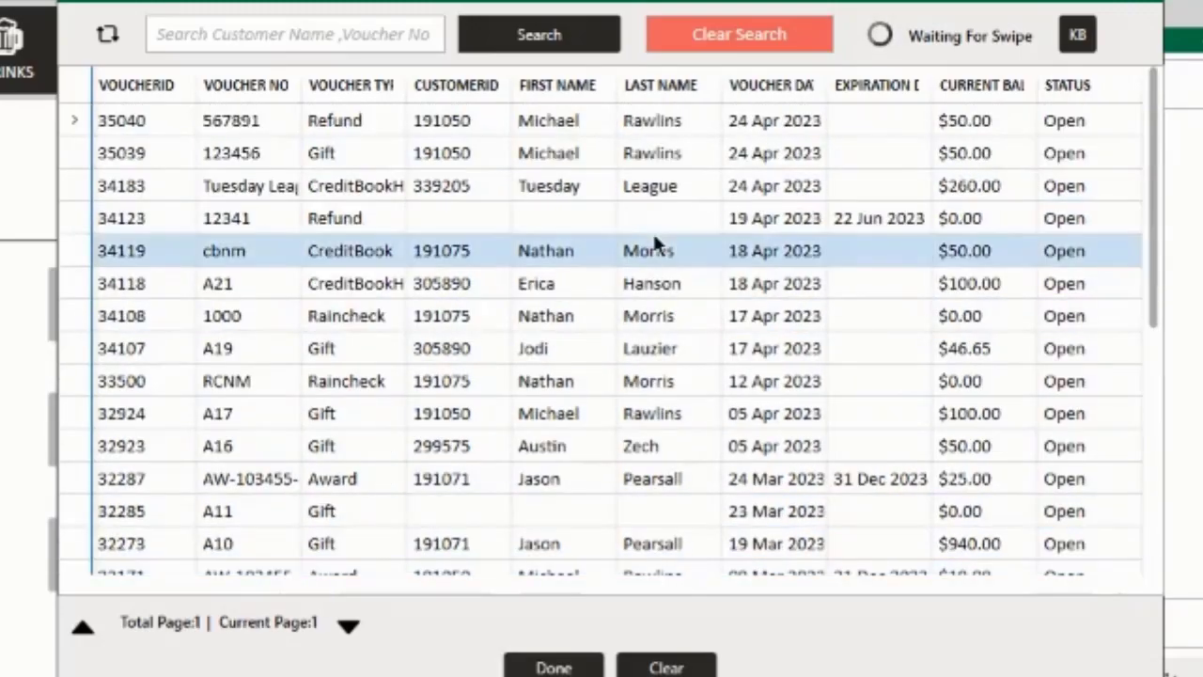
{"action": "left_click", "coordinate": [686, 123]}
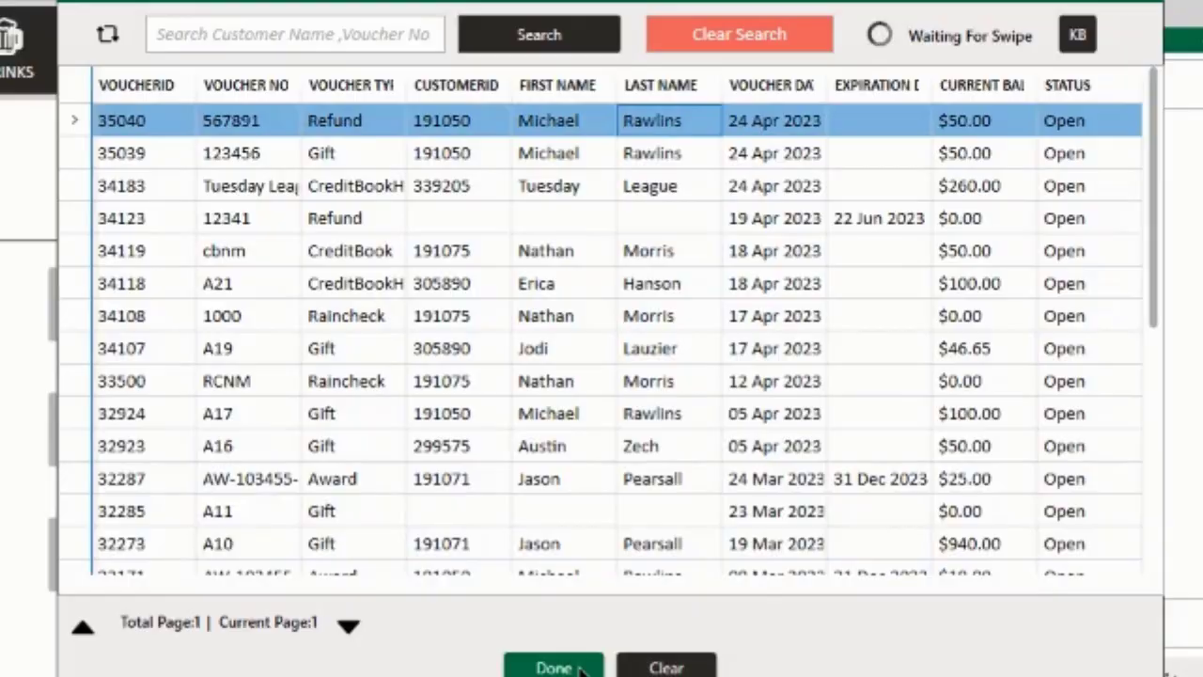
{"action": "left_click", "coordinate": [555, 667]}
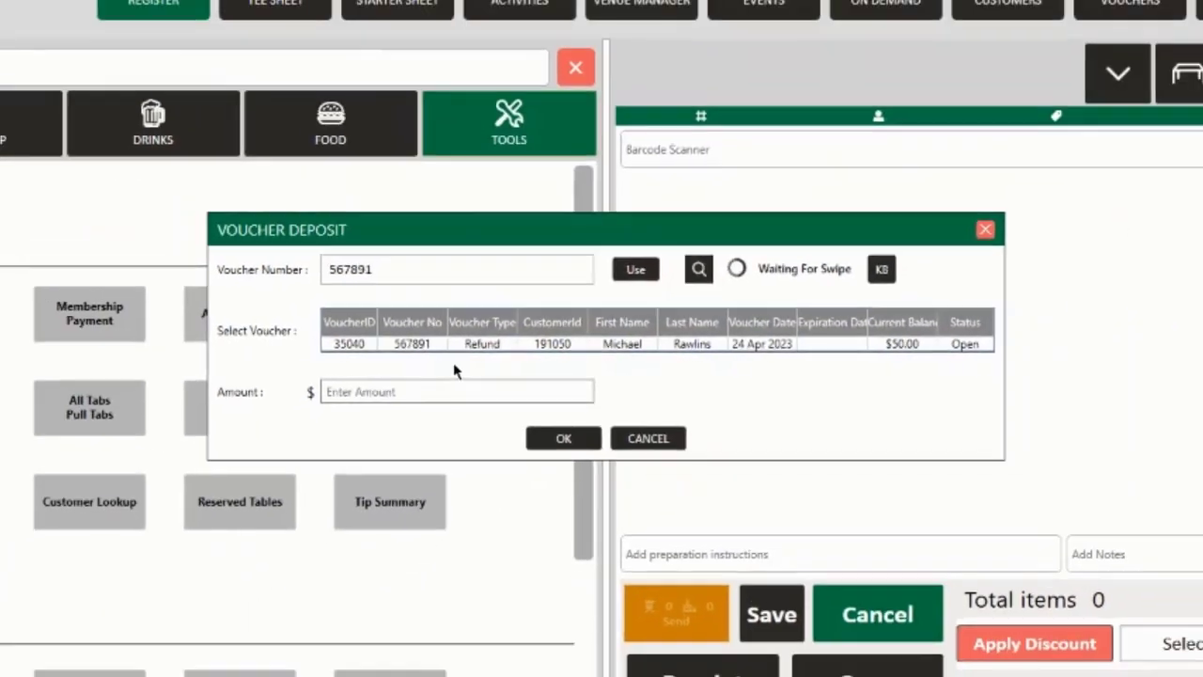
- Deposit $25 onto the selected voucher, taking the exact amount in cash, and close the sale receipt
{"action": "left_click", "coordinate": [457, 391]}
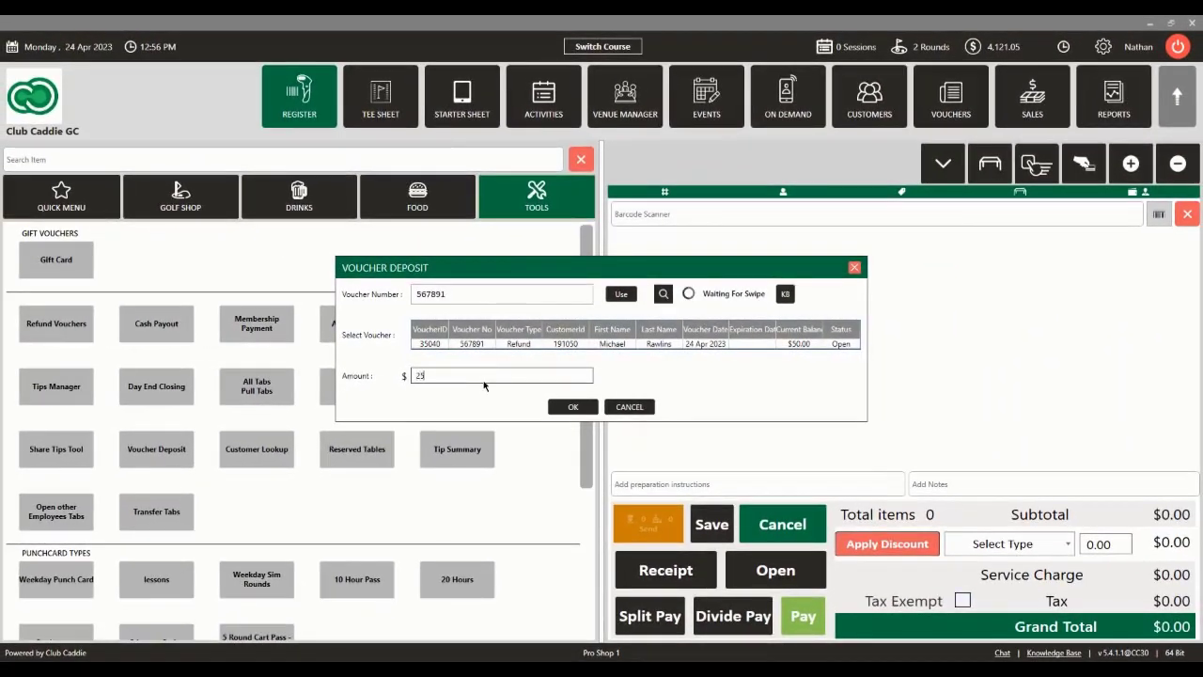
{"action": "left_click", "coordinate": [570, 407]}
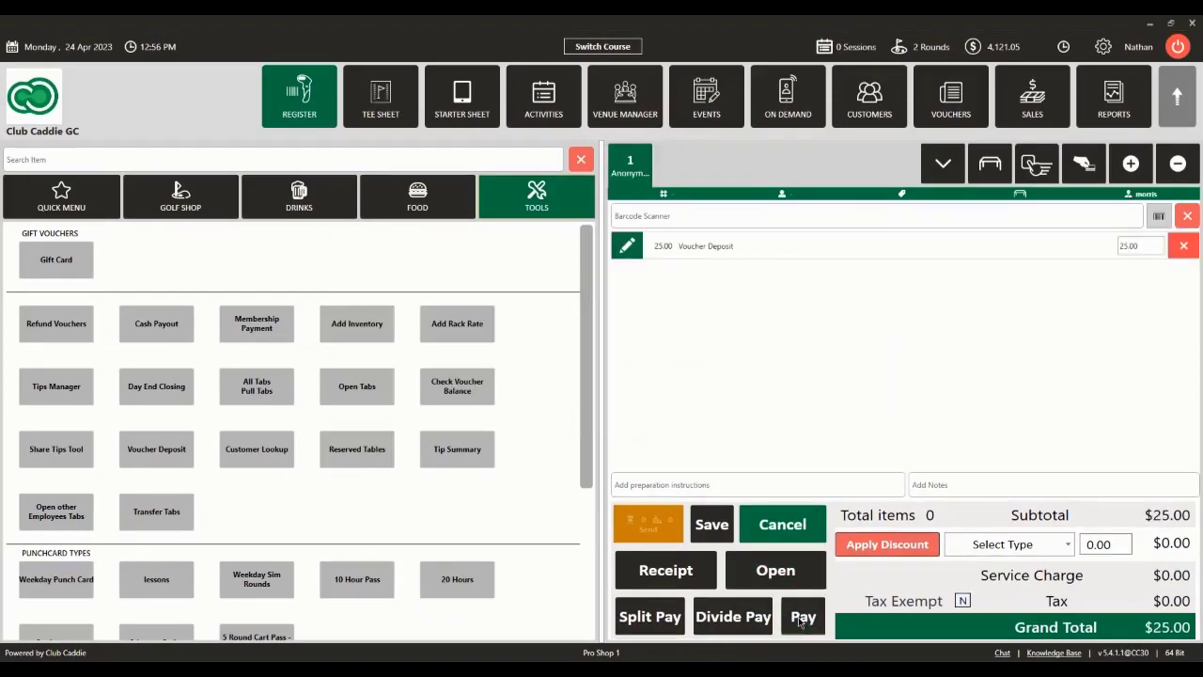
{"action": "left_click", "coordinate": [802, 619]}
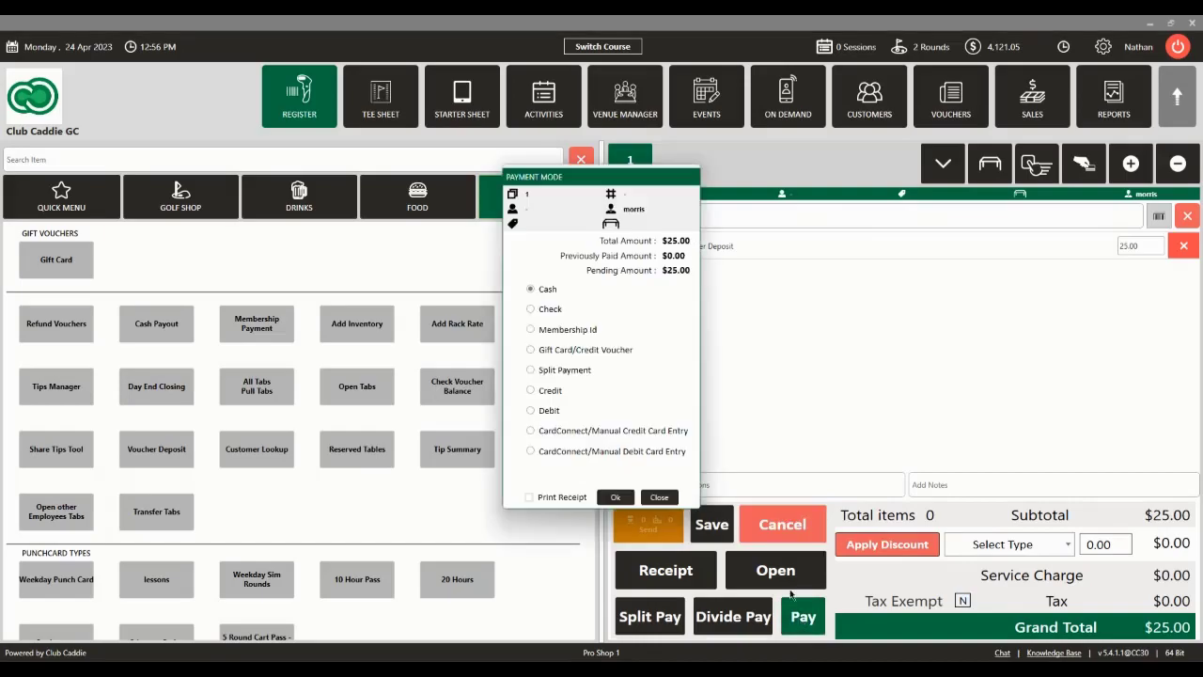
{"action": "left_click", "coordinate": [613, 497]}
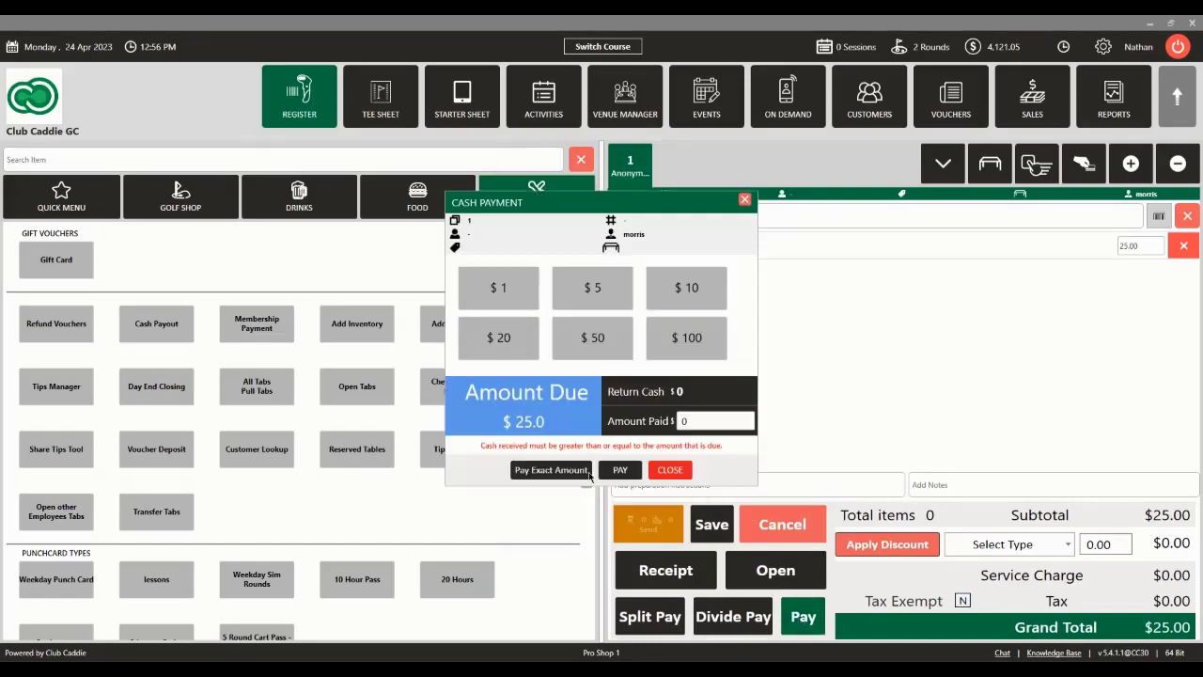
{"action": "left_click", "coordinate": [555, 470]}
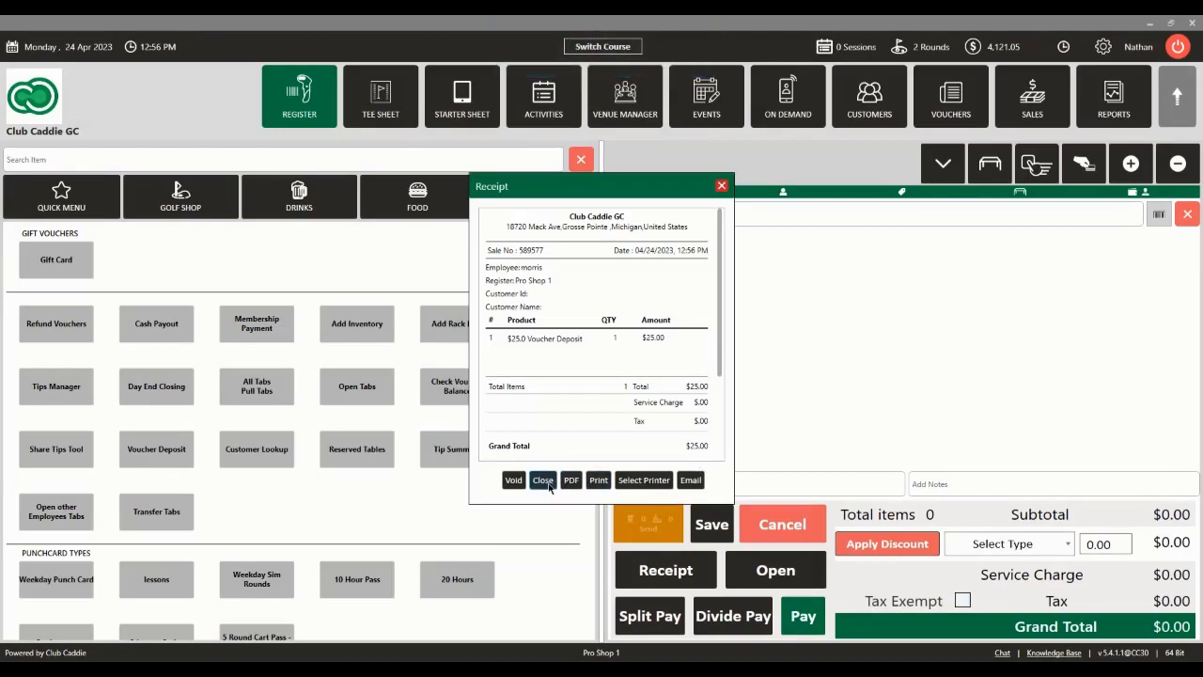
{"action": "left_click", "coordinate": [546, 480]}
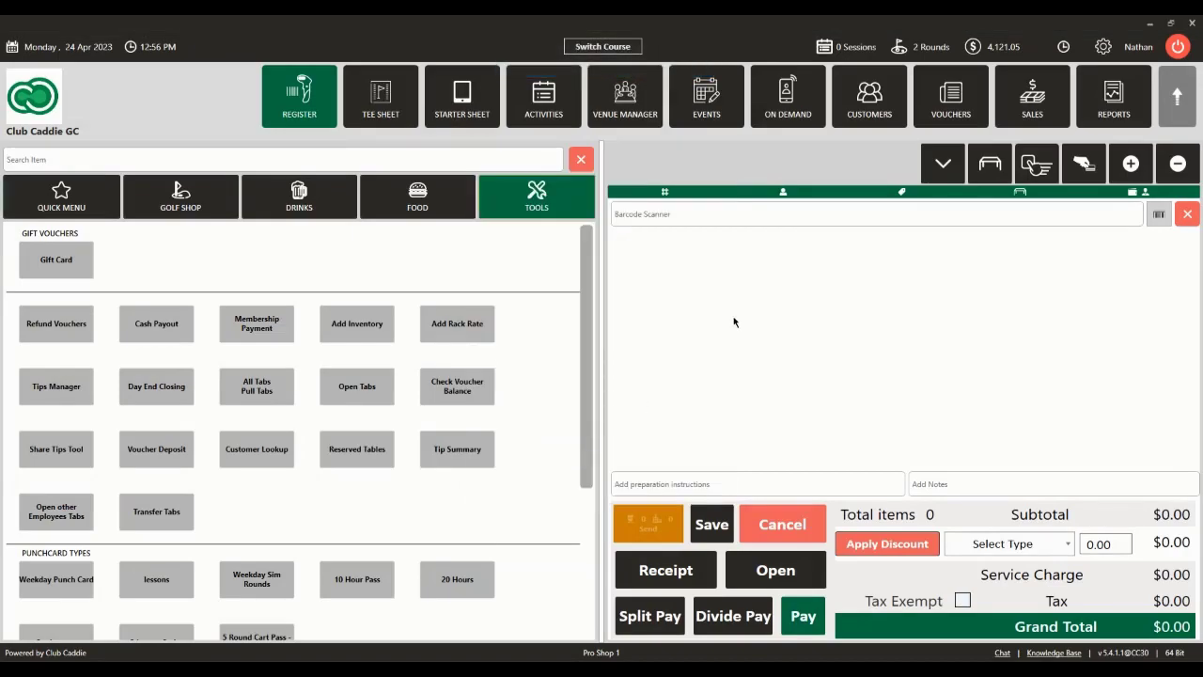
- Go to the Refund Vouchers list and view the details of the voucher dated 24 Apr 2023
{"action": "left_click", "coordinate": [945, 94]}
{"action": "left_click", "coordinate": [53, 208]}
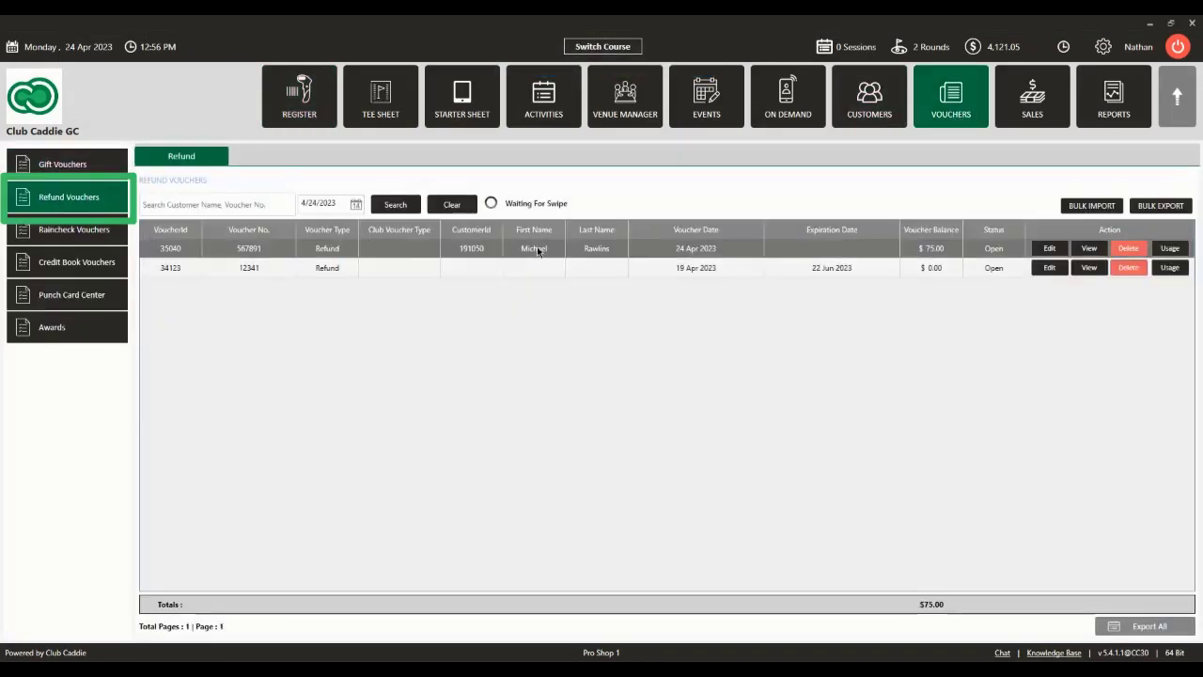
{"action": "left_click", "coordinate": [1088, 249]}
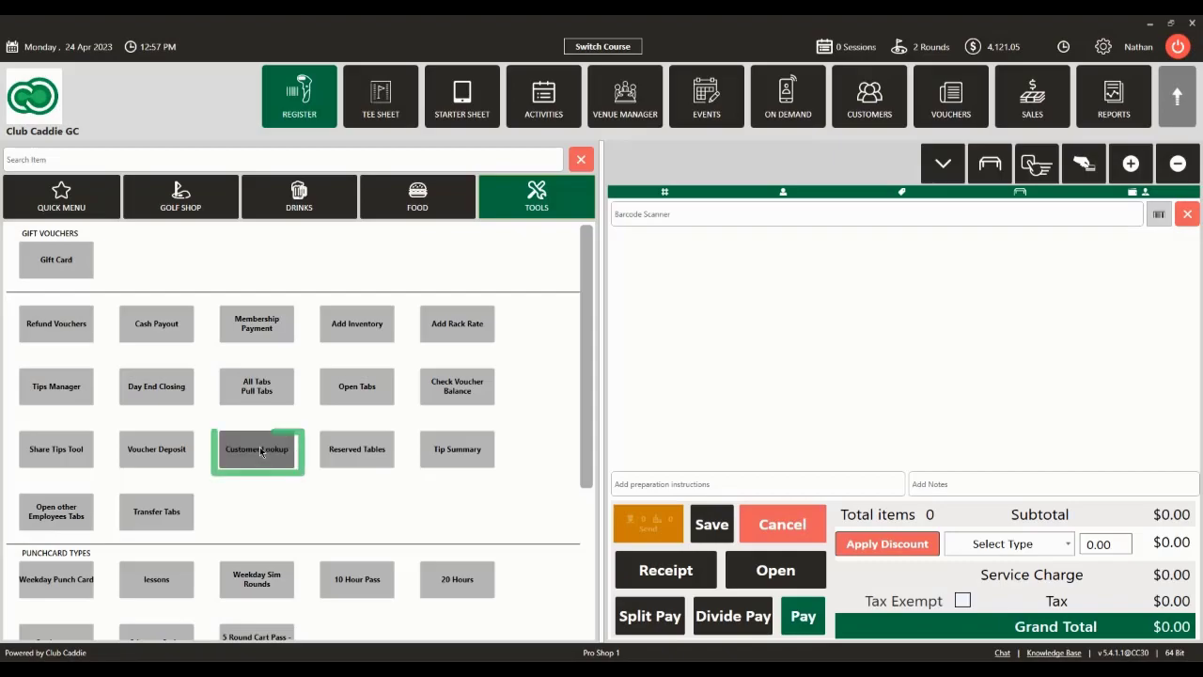
- From the register tools, view the customer lookup list, the Food & Beverage reserved tables and the other employees' tabs
{"action": "left_click", "coordinate": [261, 451]}
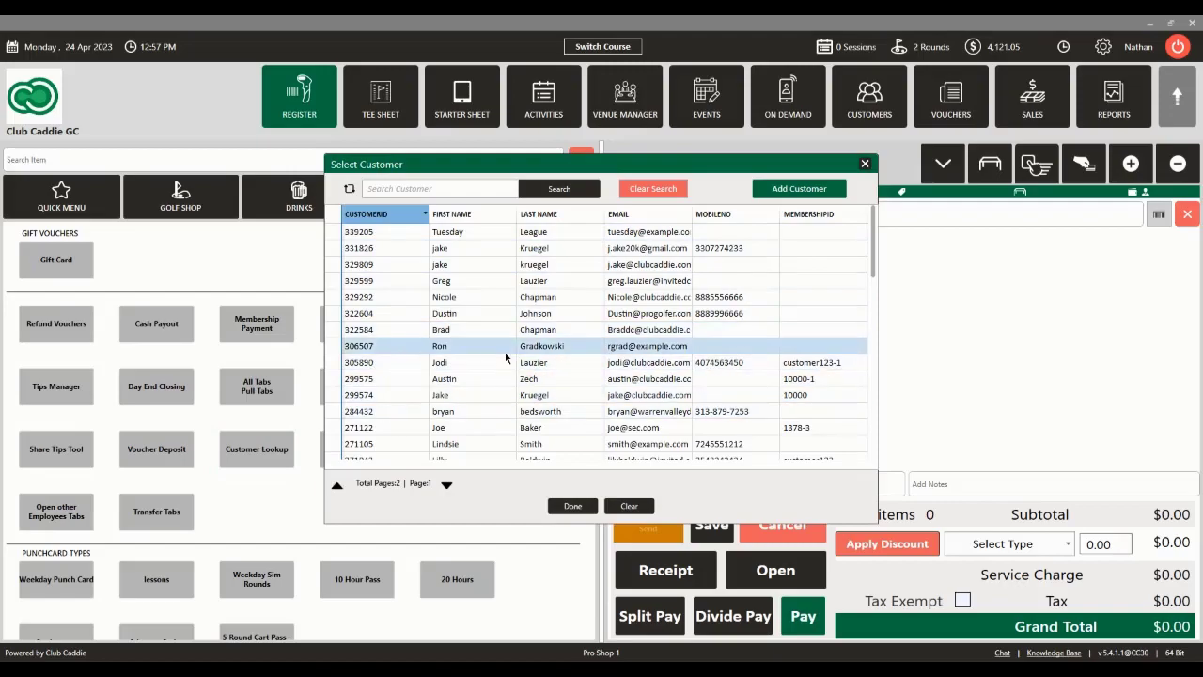
{"action": "left_click", "coordinate": [573, 506]}
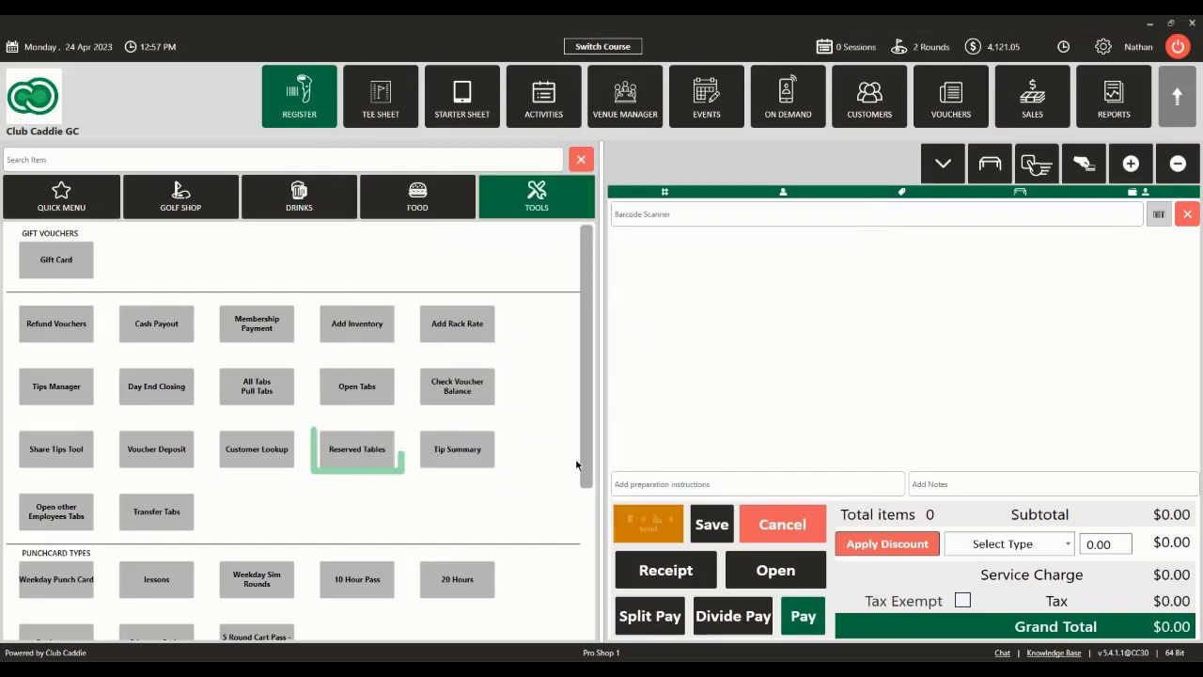
{"action": "left_click", "coordinate": [380, 463]}
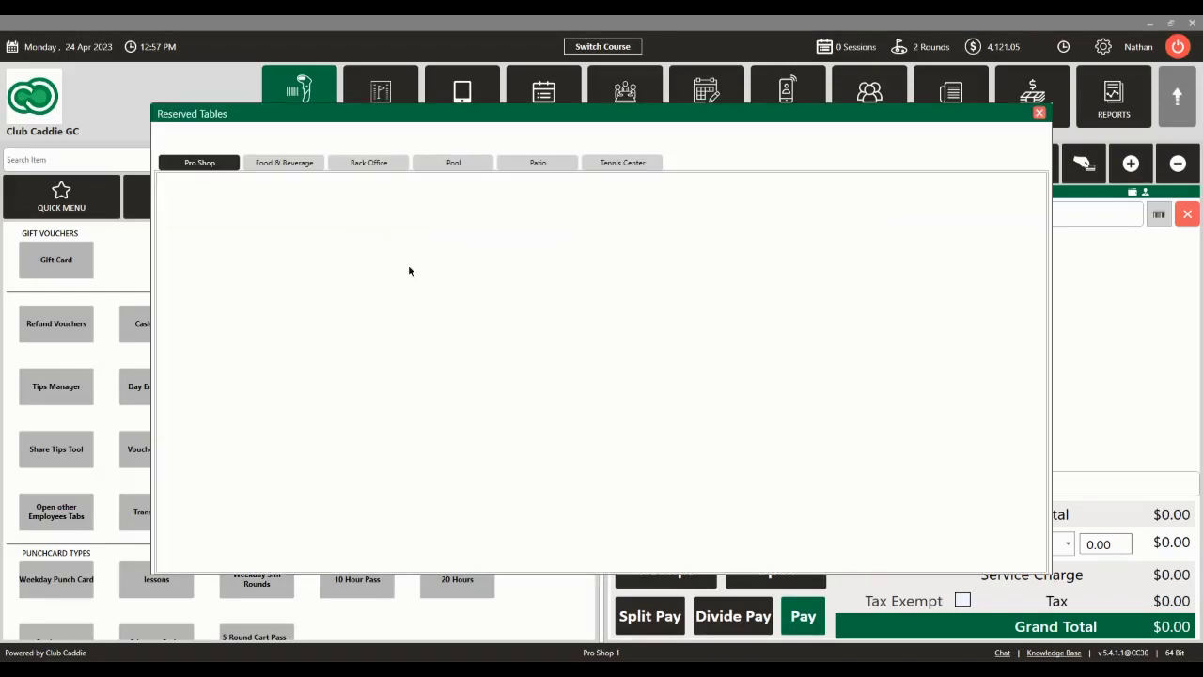
{"action": "left_click", "coordinate": [282, 168]}
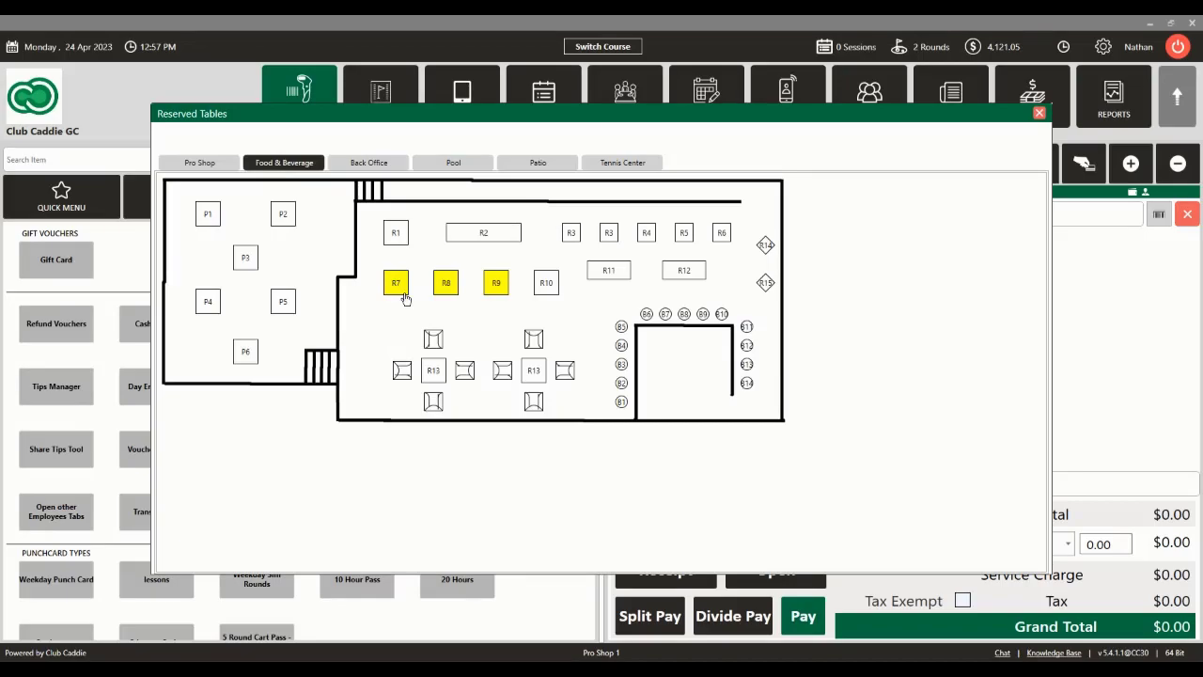
{"action": "left_click", "coordinate": [1040, 114]}
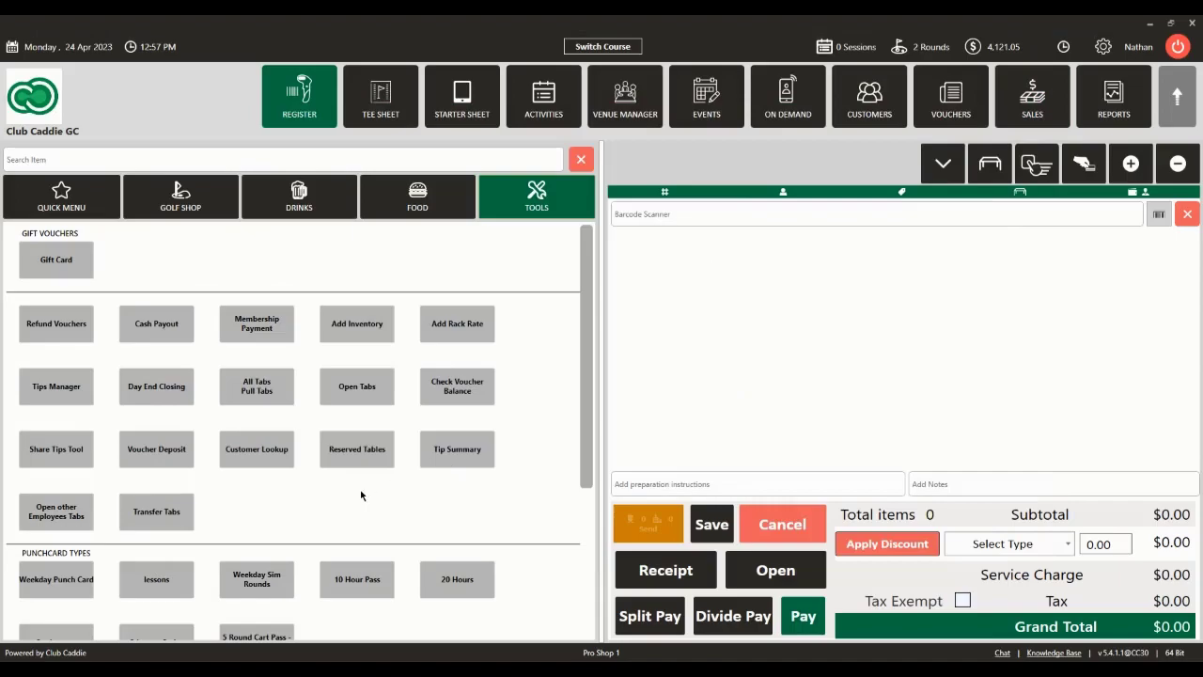
{"action": "left_click", "coordinate": [56, 511]}
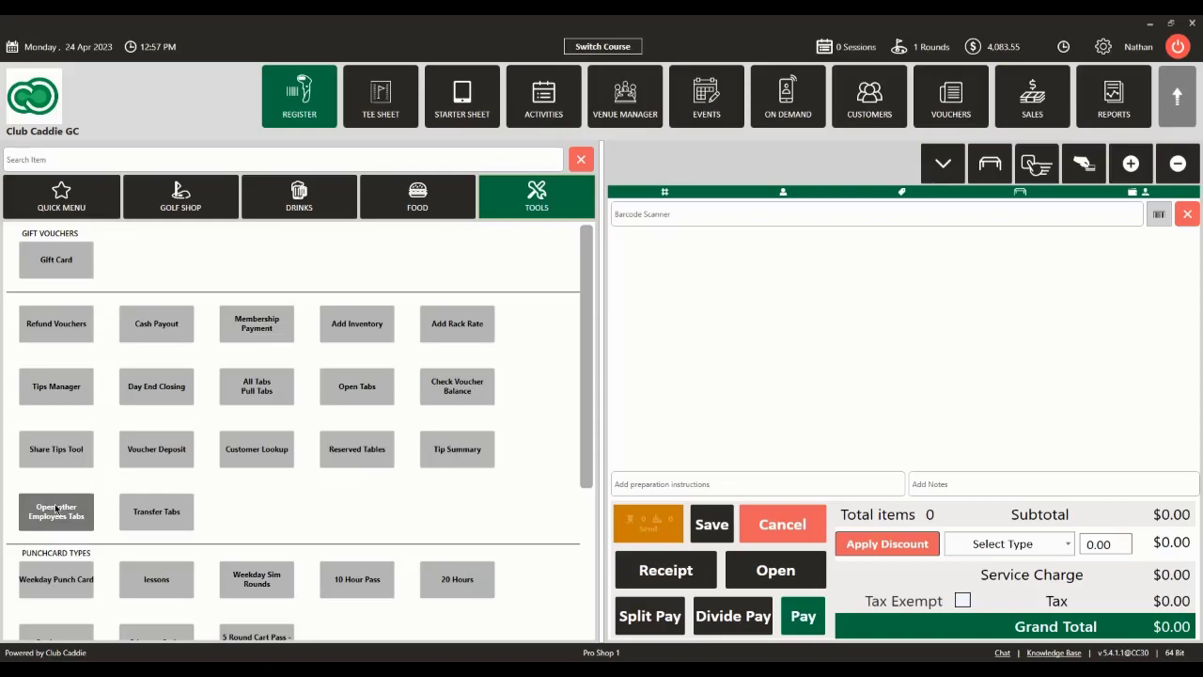
- Transfer the pending Quick 1 tab created 17 Apr 2023, 11:57 AM to another employee, and recheck the Transfer Tabs list
{"action": "left_click", "coordinate": [156, 512]}
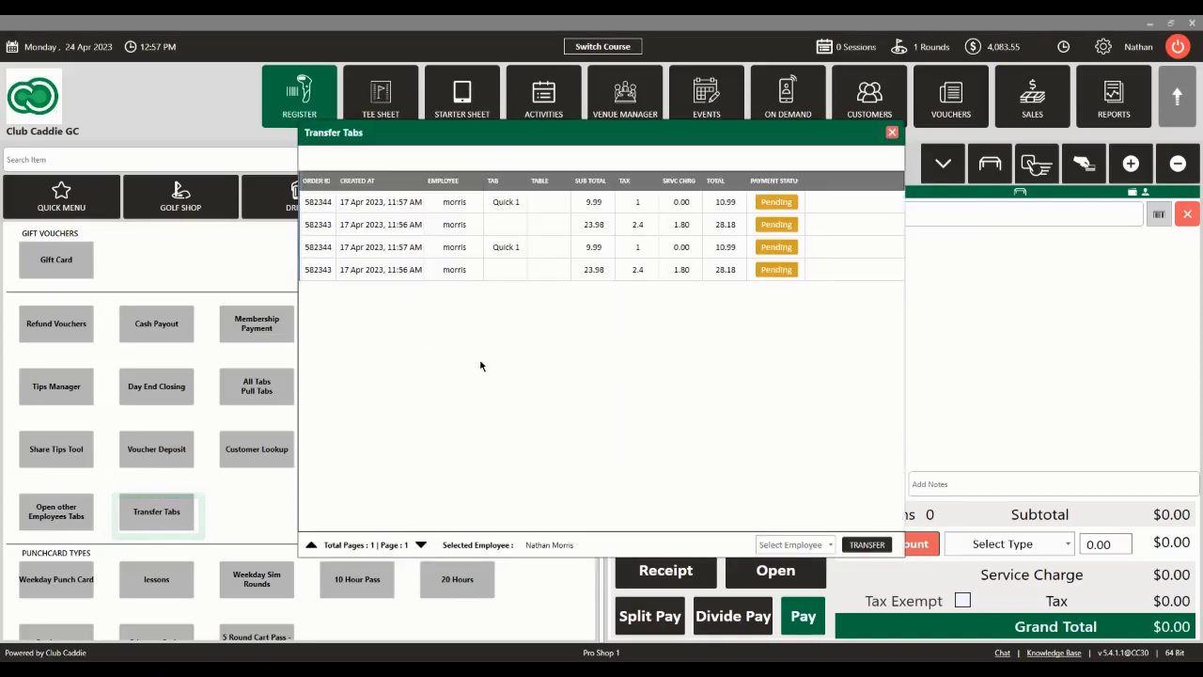
{"action": "left_click", "coordinate": [482, 202]}
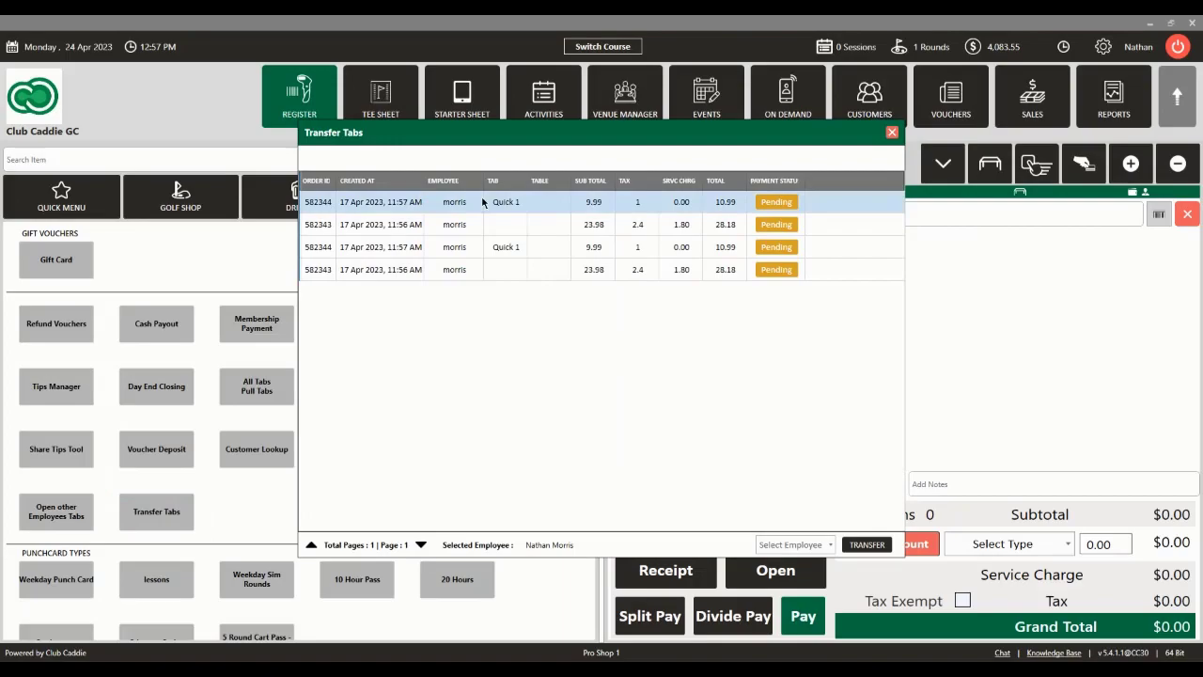
{"action": "left_click", "coordinate": [482, 202]}
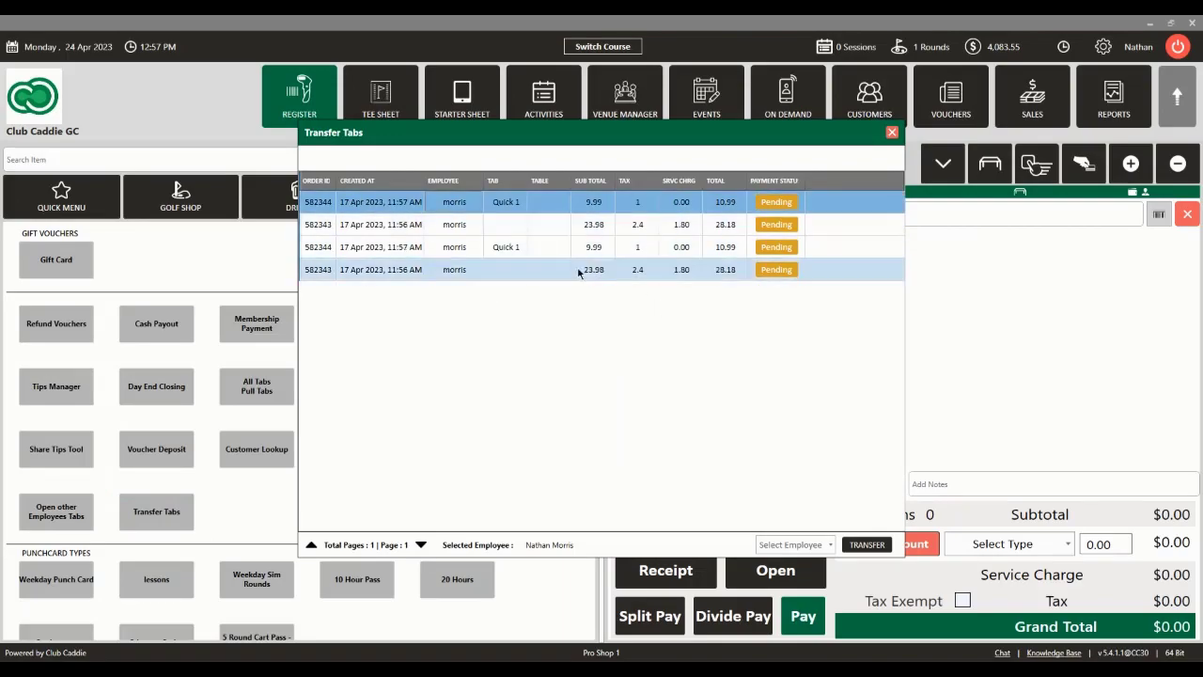
{"action": "left_click", "coordinate": [795, 544]}
{"action": "left_click", "coordinate": [798, 570]}
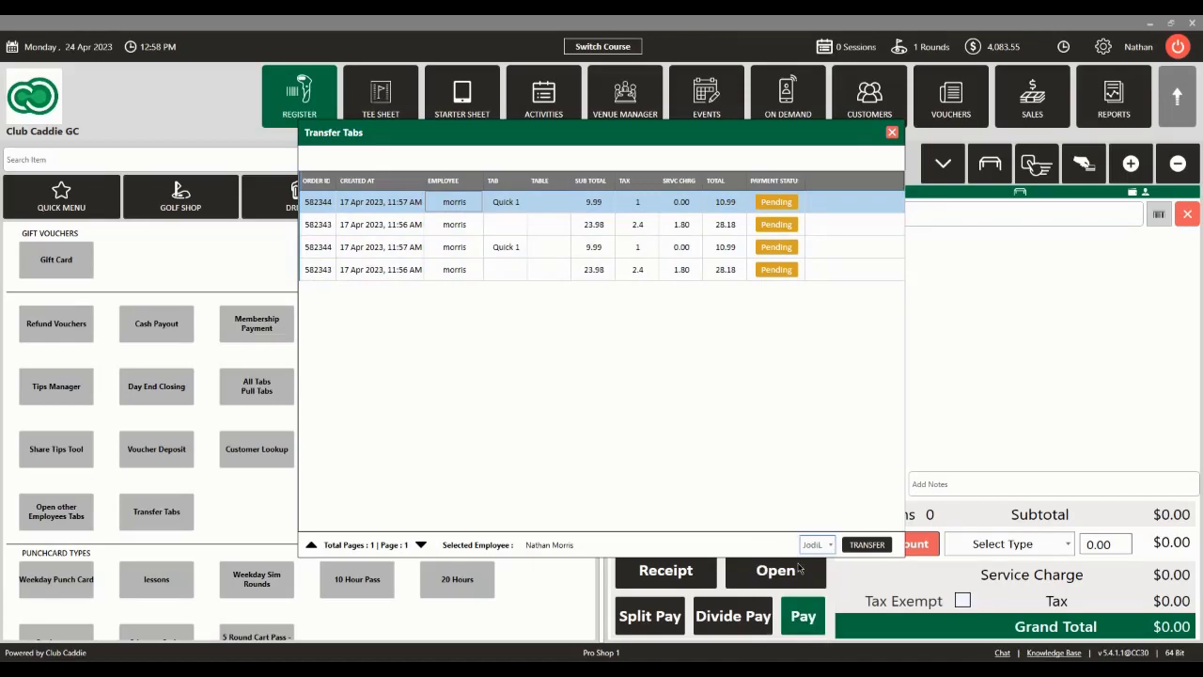
{"action": "left_click", "coordinate": [875, 547]}
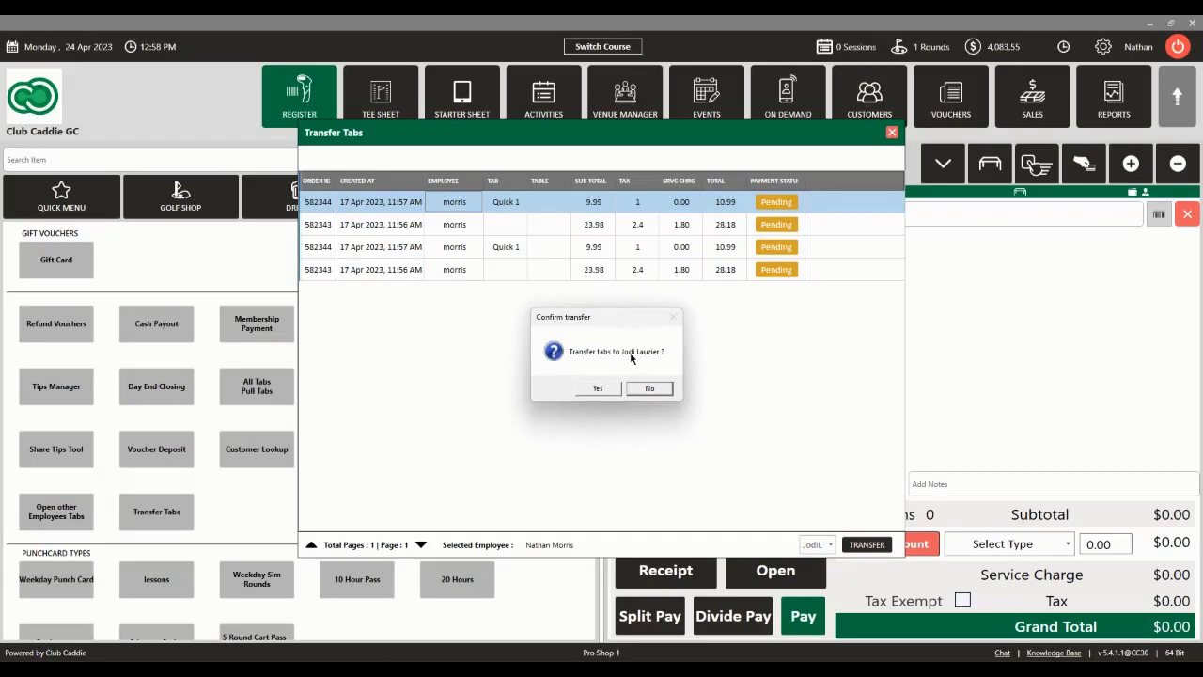
{"action": "left_click", "coordinate": [607, 391]}
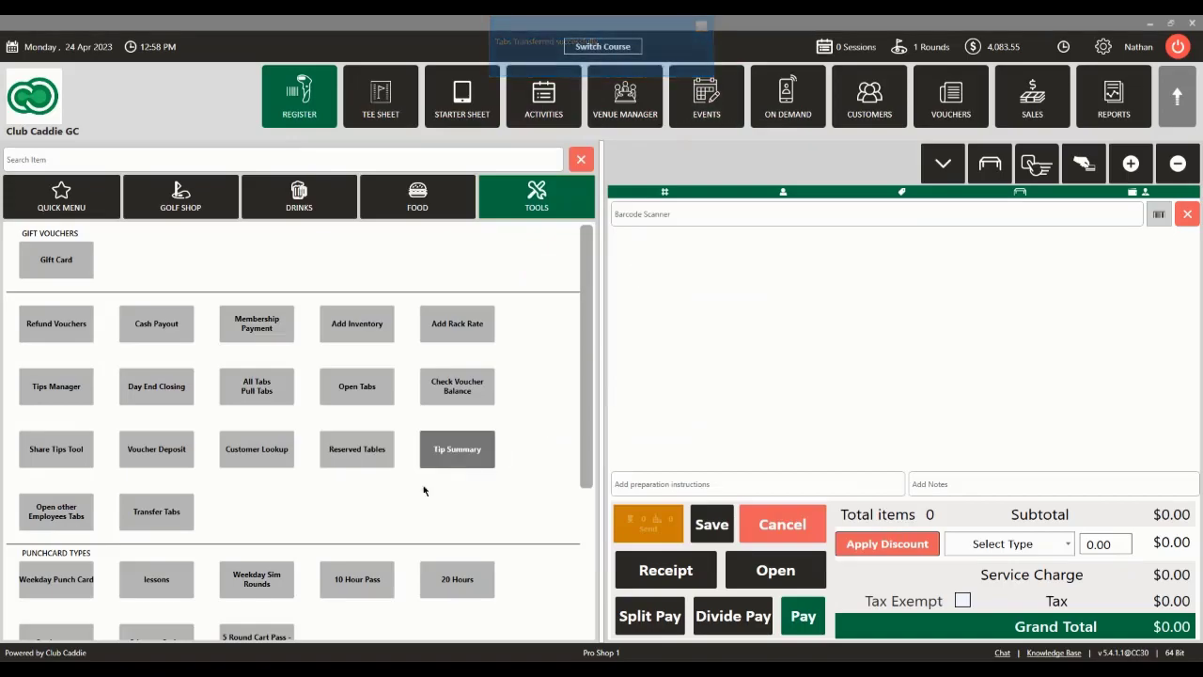
{"action": "left_click", "coordinate": [162, 519]}
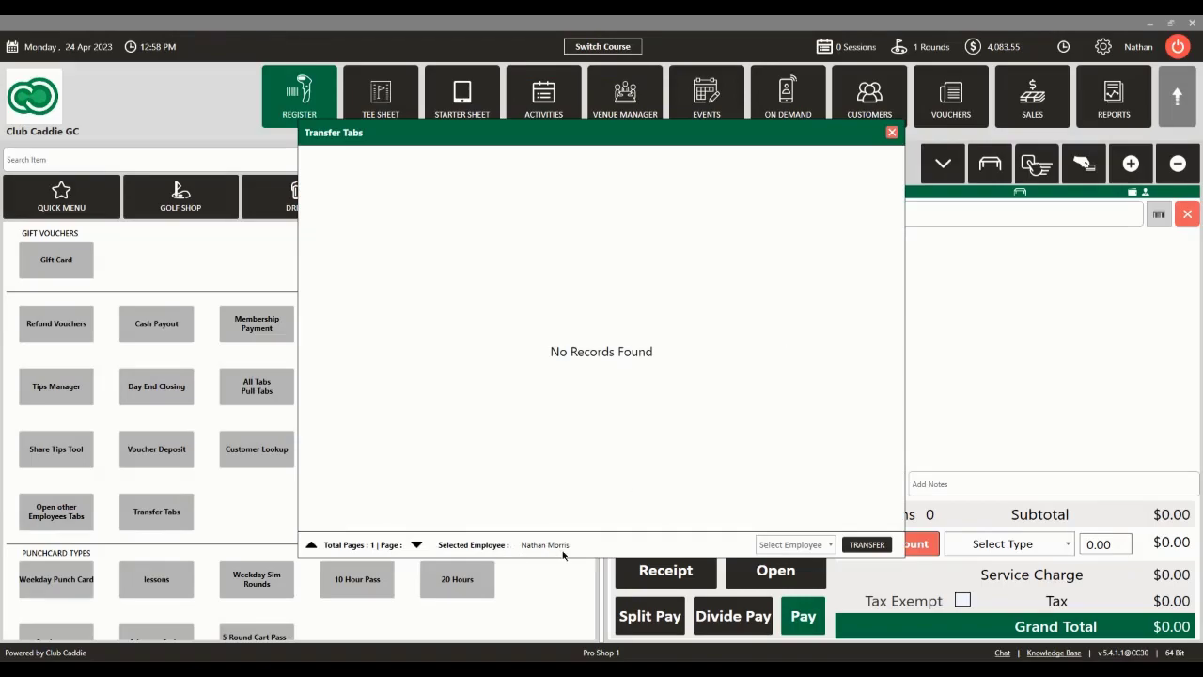
{"action": "left_click", "coordinate": [892, 131]}
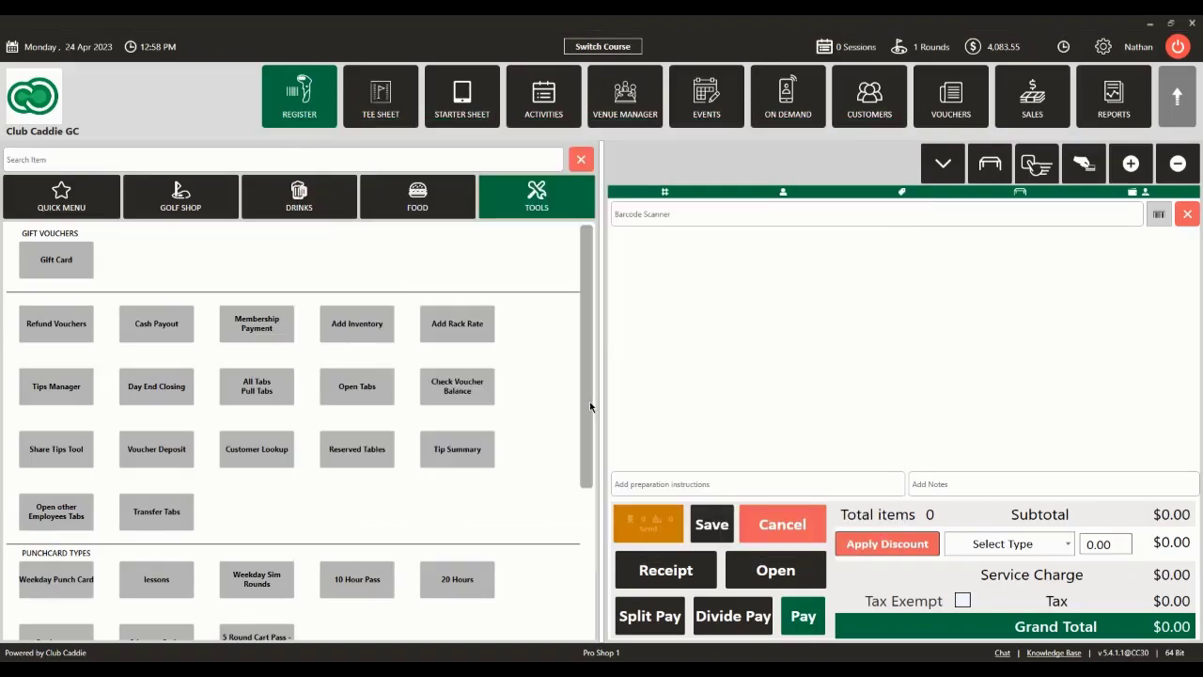
- Generate a $500 Weekday Punch Card with an Auto punchcard number for an existing customer, and add it to the sale
{"action": "scroll", "coordinate": [566, 405], "scroll_direction": "down", "scroll_amount": 3}
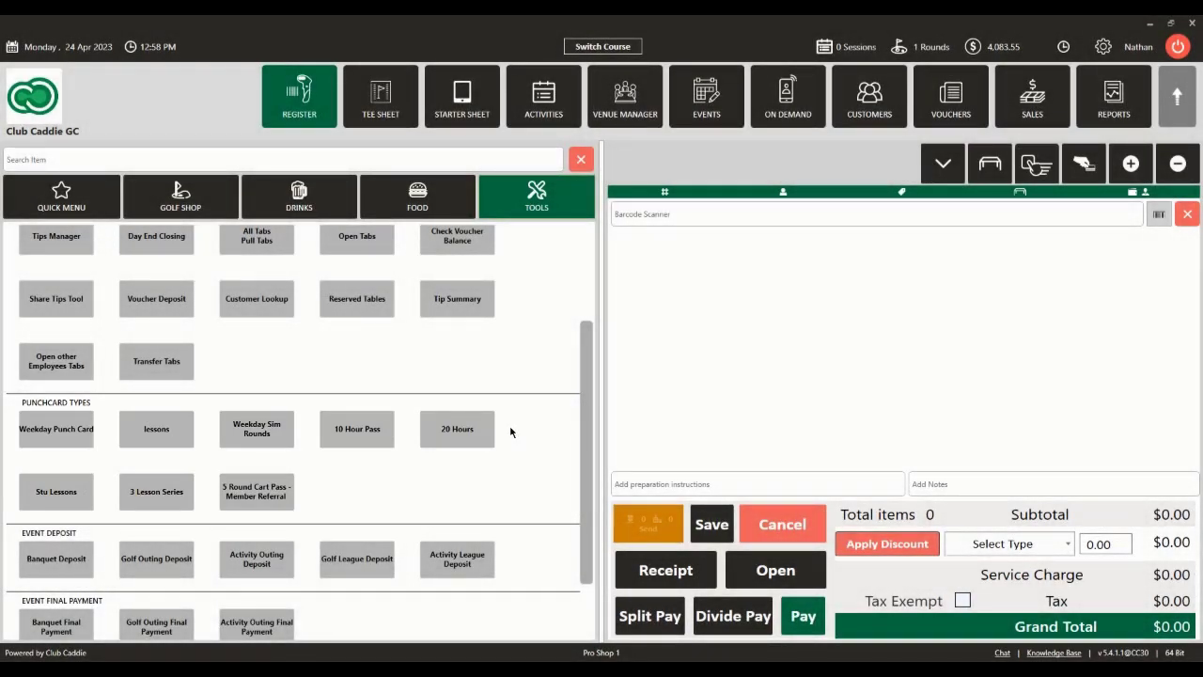
{"action": "left_click", "coordinate": [47, 439]}
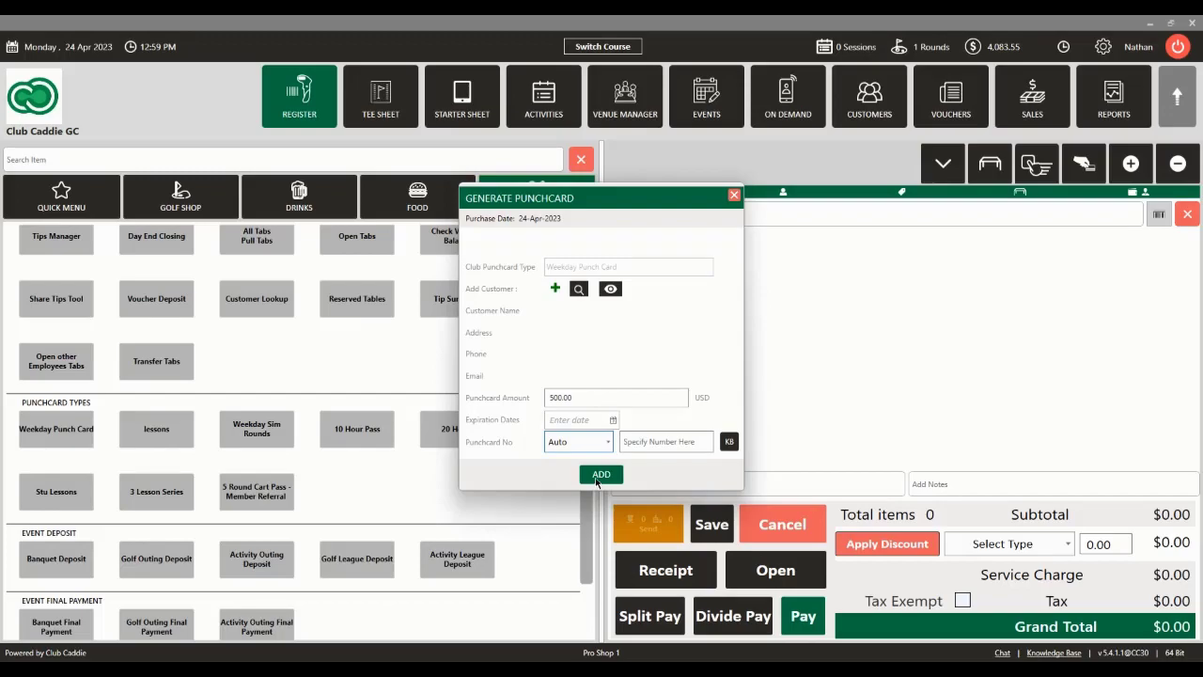
{"action": "left_click", "coordinate": [596, 476]}
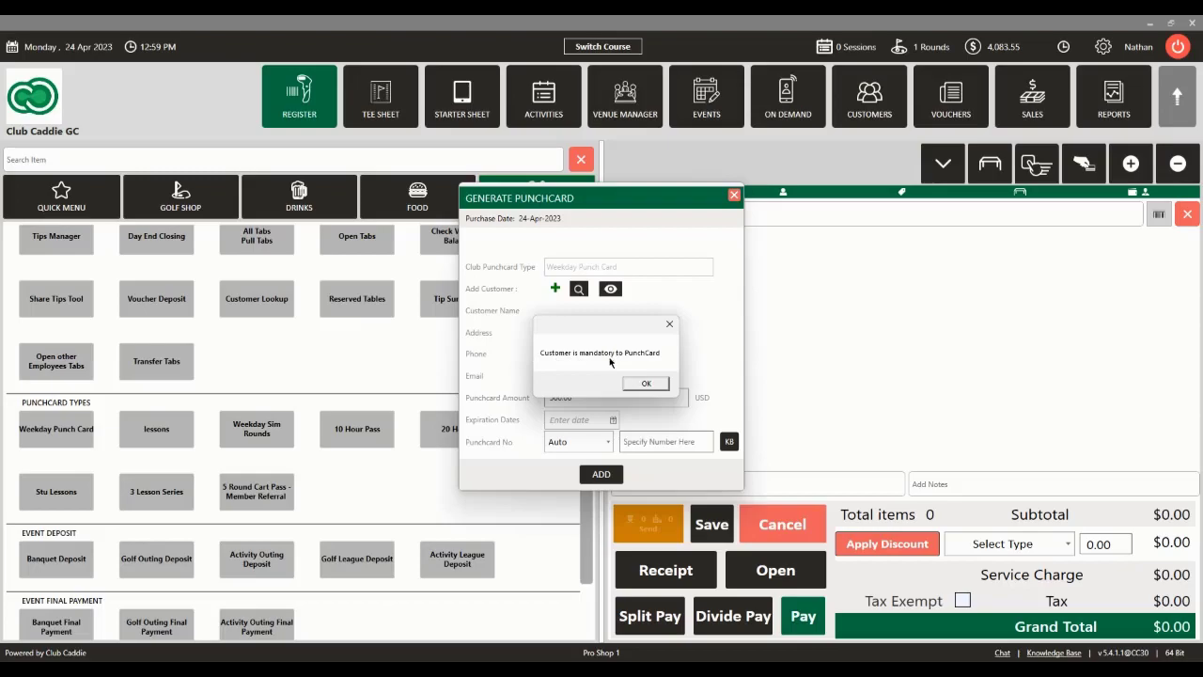
{"action": "left_click", "coordinate": [646, 383]}
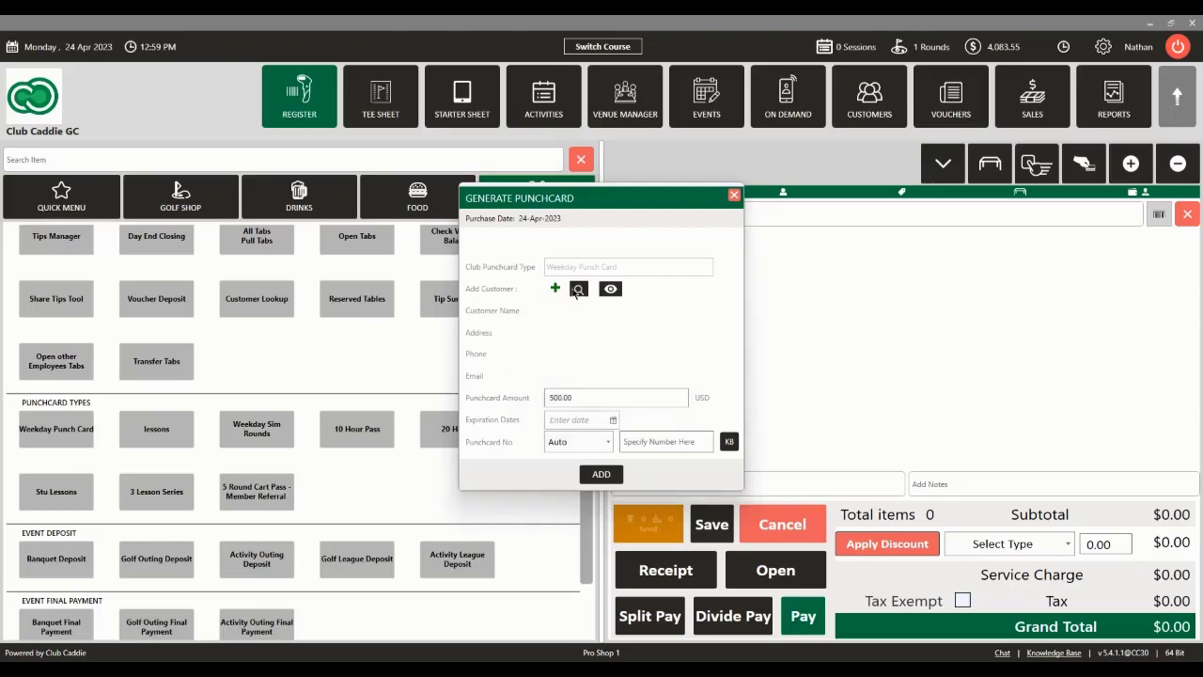
{"action": "left_click", "coordinate": [578, 290]}
{"action": "left_click", "coordinate": [494, 451]}
{"action": "left_click", "coordinate": [567, 506]}
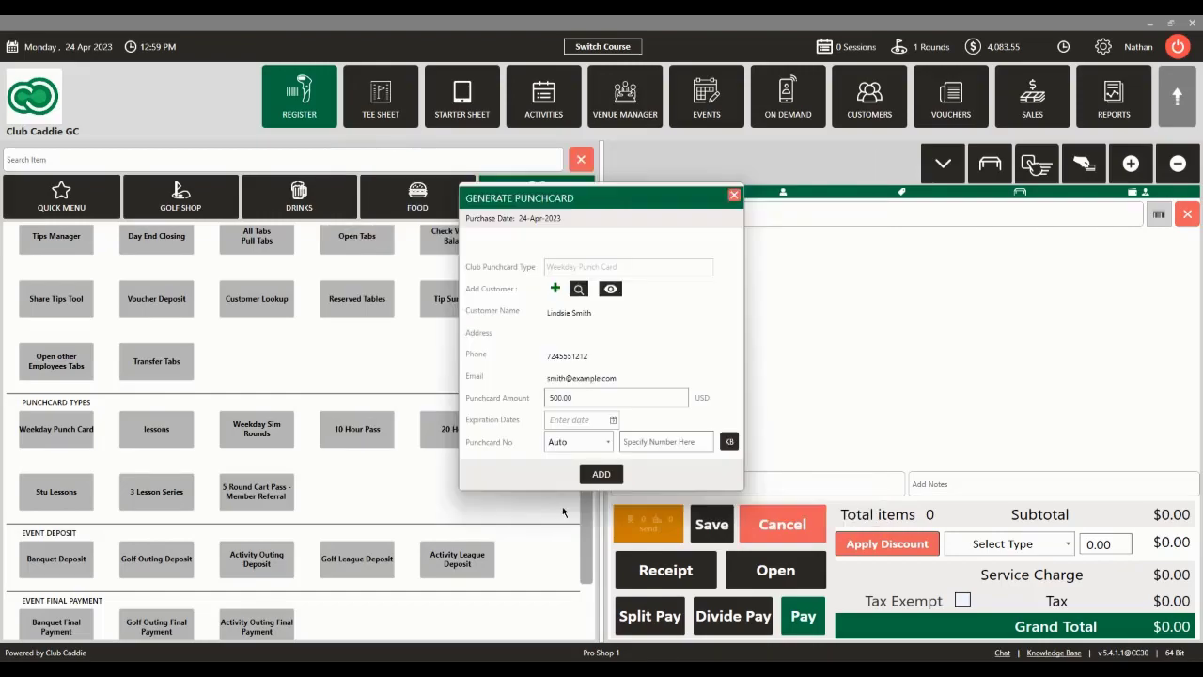
{"action": "left_click", "coordinate": [600, 475]}
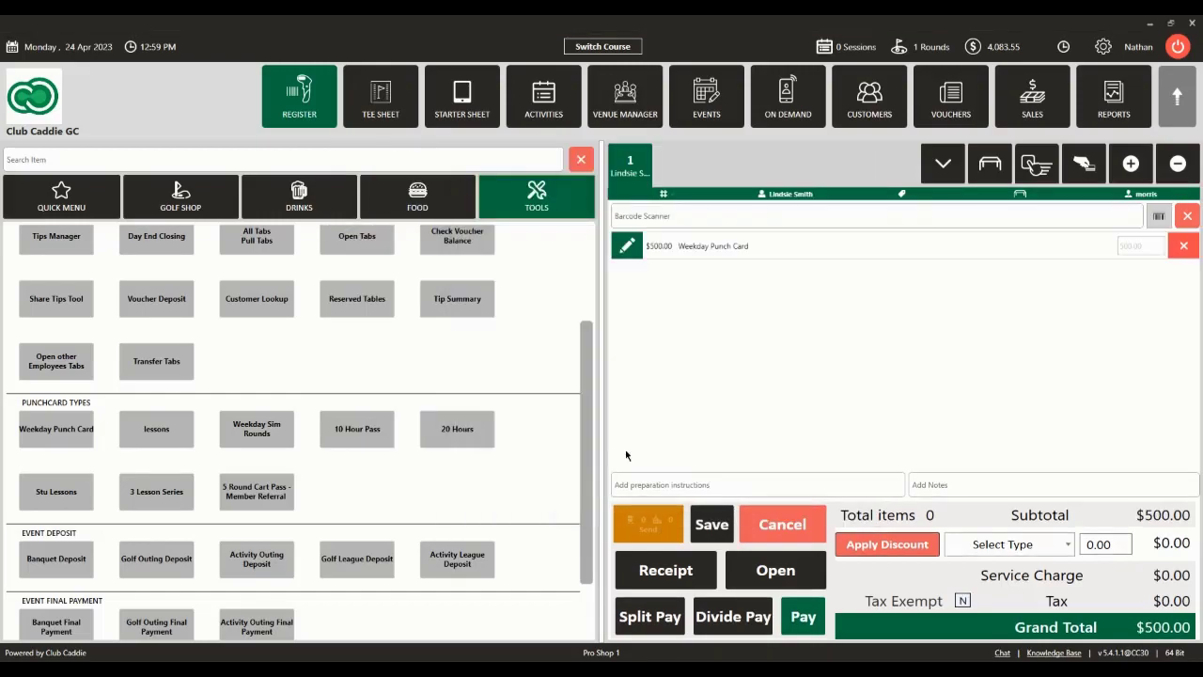
- Pay for the Weekday Punch Card in cash with the exact amount
{"action": "left_click", "coordinate": [802, 623]}
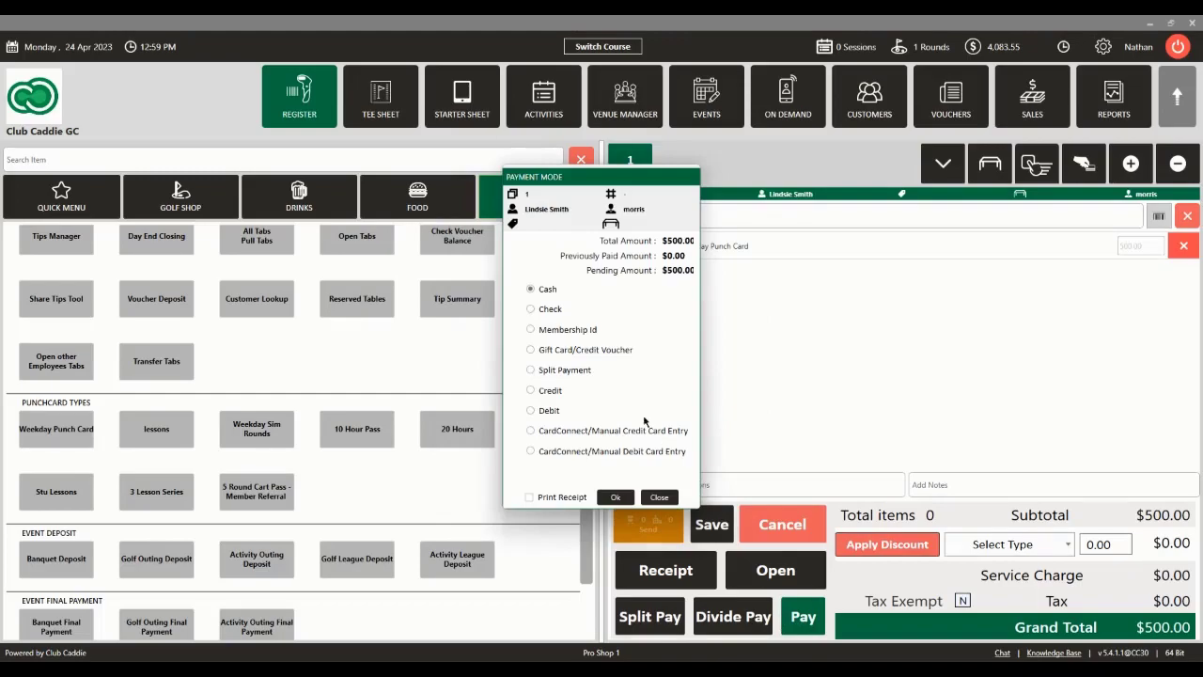
{"action": "left_click", "coordinate": [615, 497]}
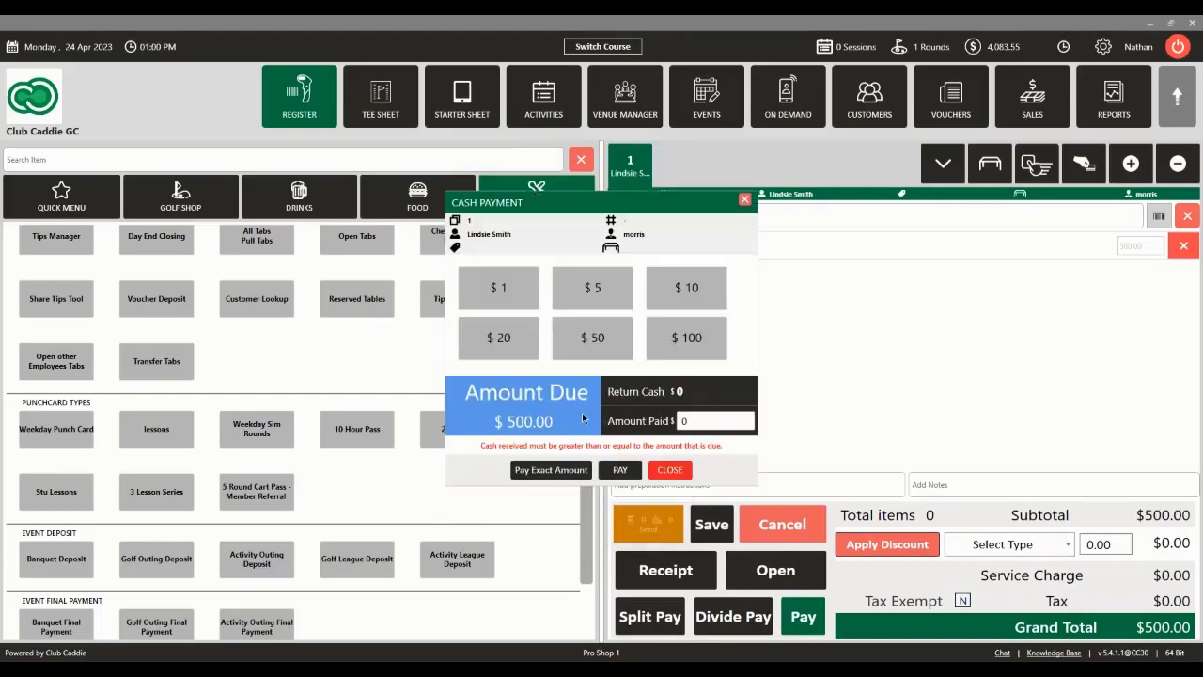
{"action": "left_click", "coordinate": [547, 472]}
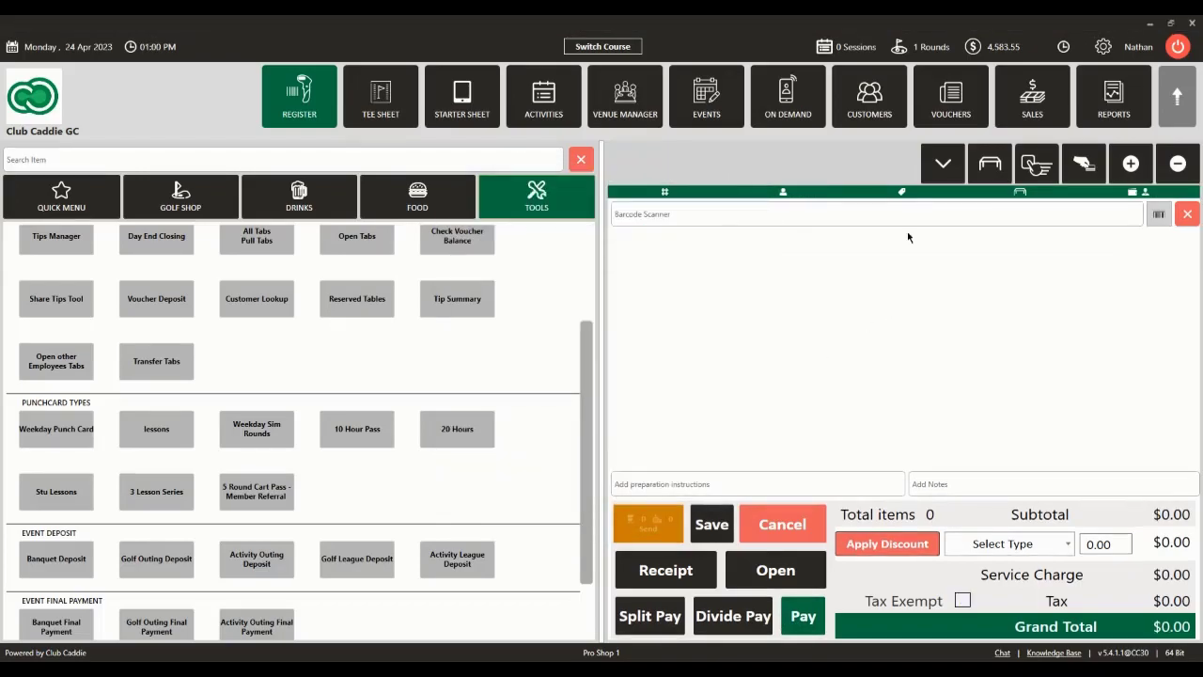
- View the newest Weekday Punch Card in the Punch Card Center, and open its customer's profile
{"action": "left_click", "coordinate": [950, 94]}
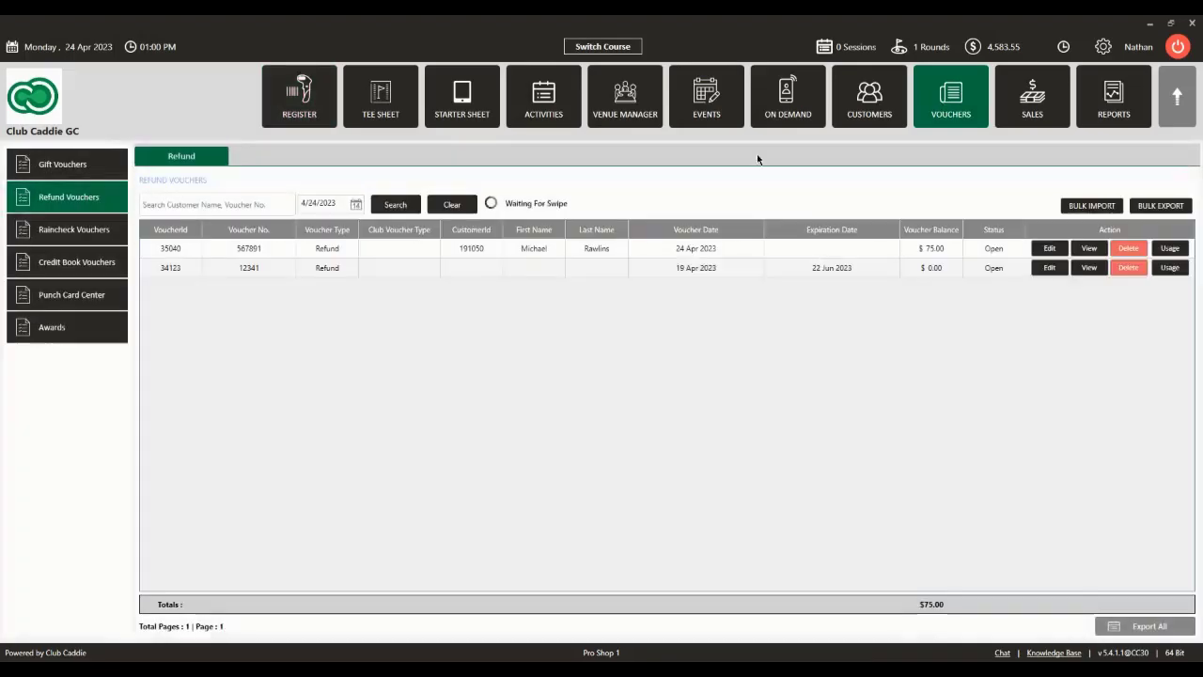
{"action": "left_click", "coordinate": [76, 299]}
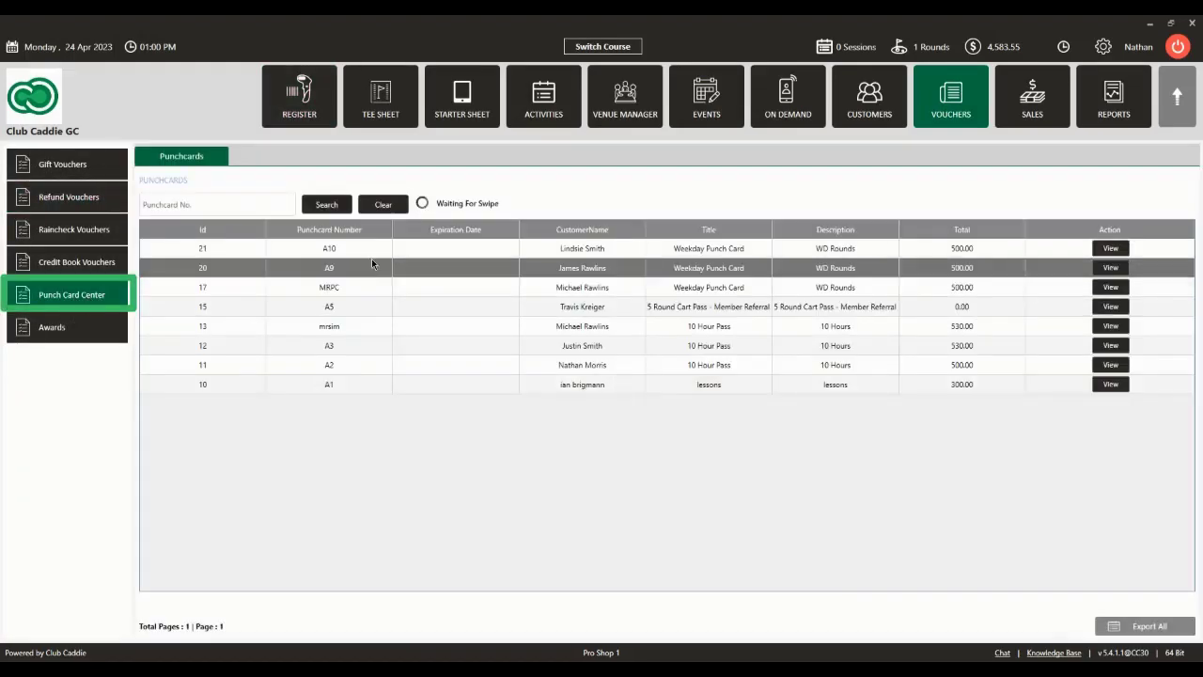
{"action": "left_click", "coordinate": [1110, 248]}
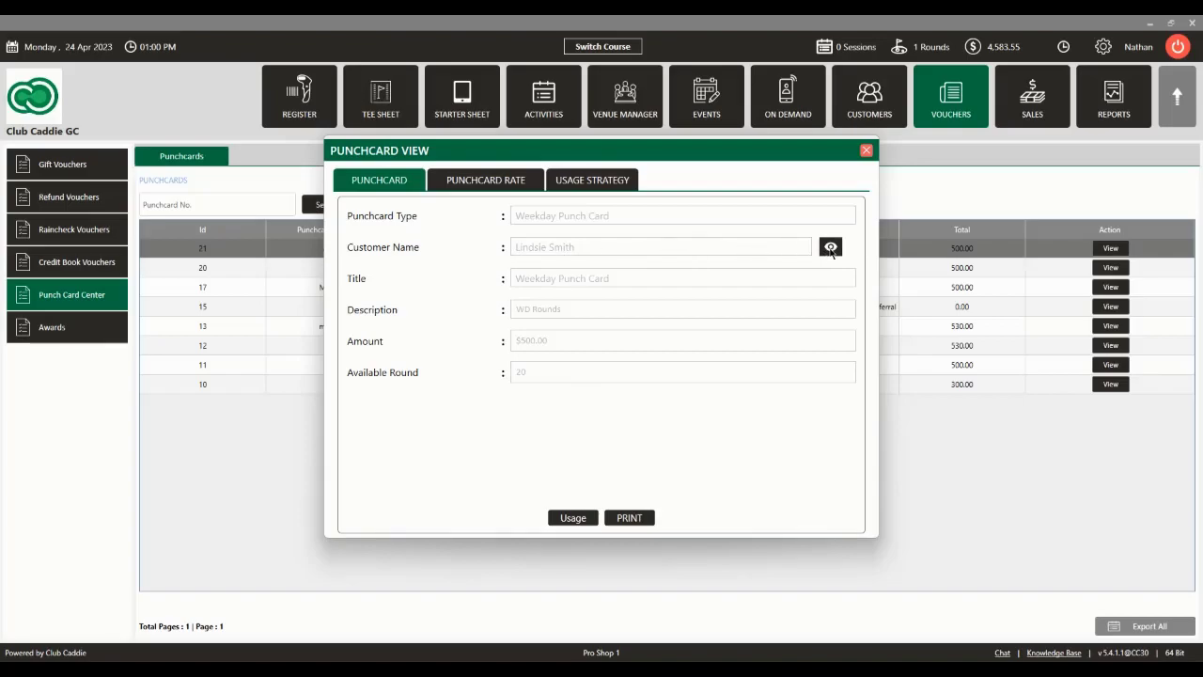
{"action": "left_click", "coordinate": [831, 248]}
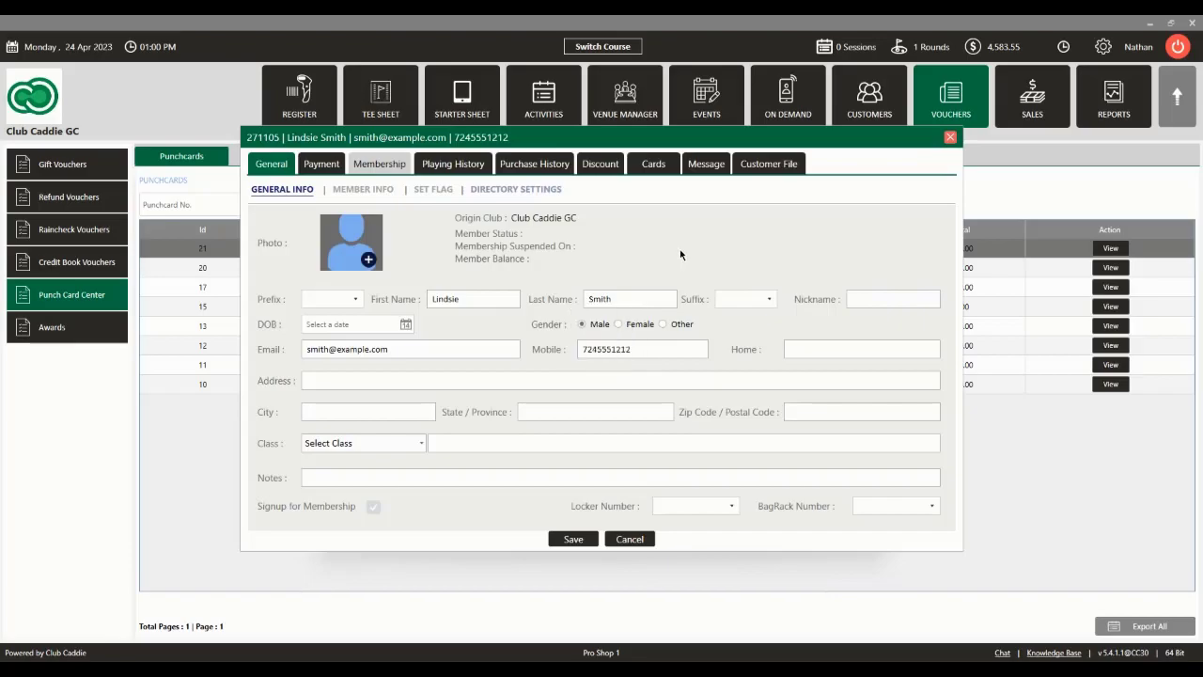
- Review the punchcards on the customer's profile, and check the rate details of their Weekday Punch Card
{"action": "left_click", "coordinate": [655, 167]}
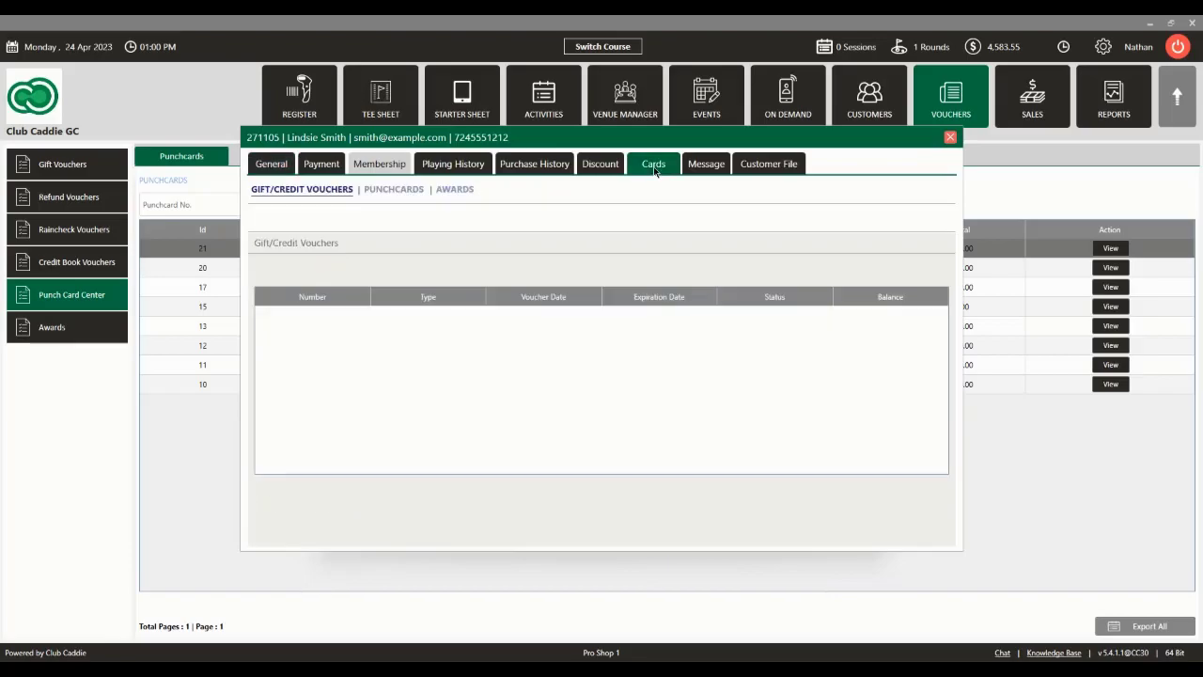
{"action": "left_click", "coordinate": [381, 191]}
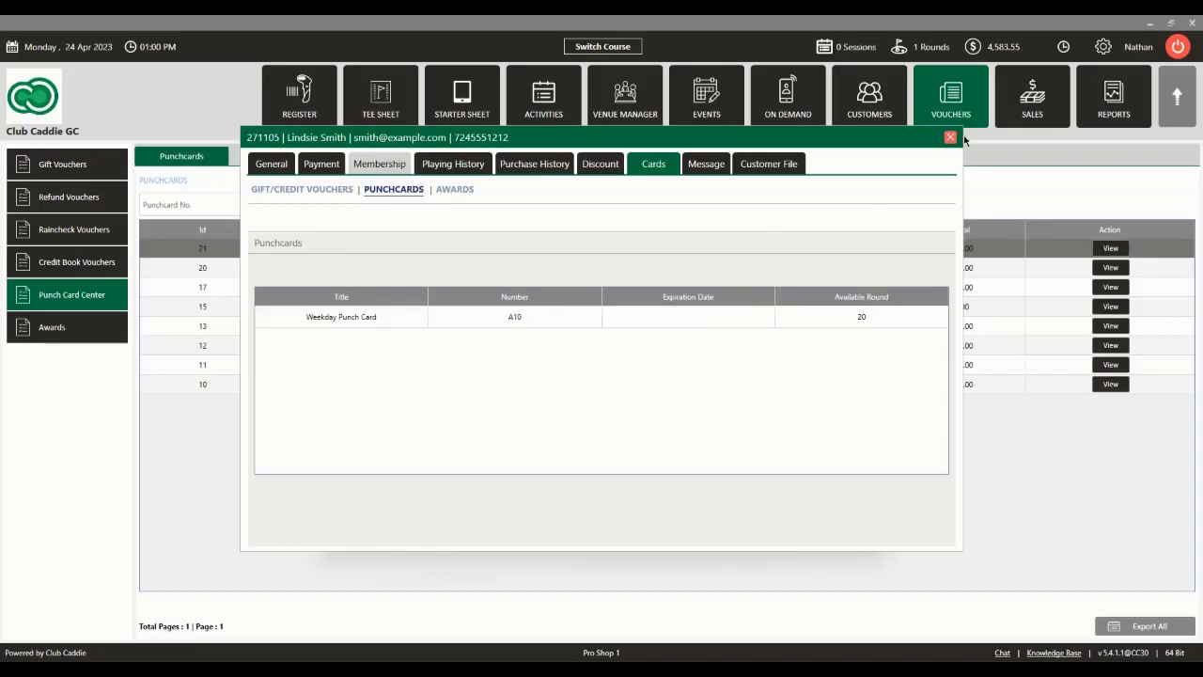
{"action": "left_click", "coordinate": [951, 138]}
{"action": "left_click", "coordinate": [496, 181]}
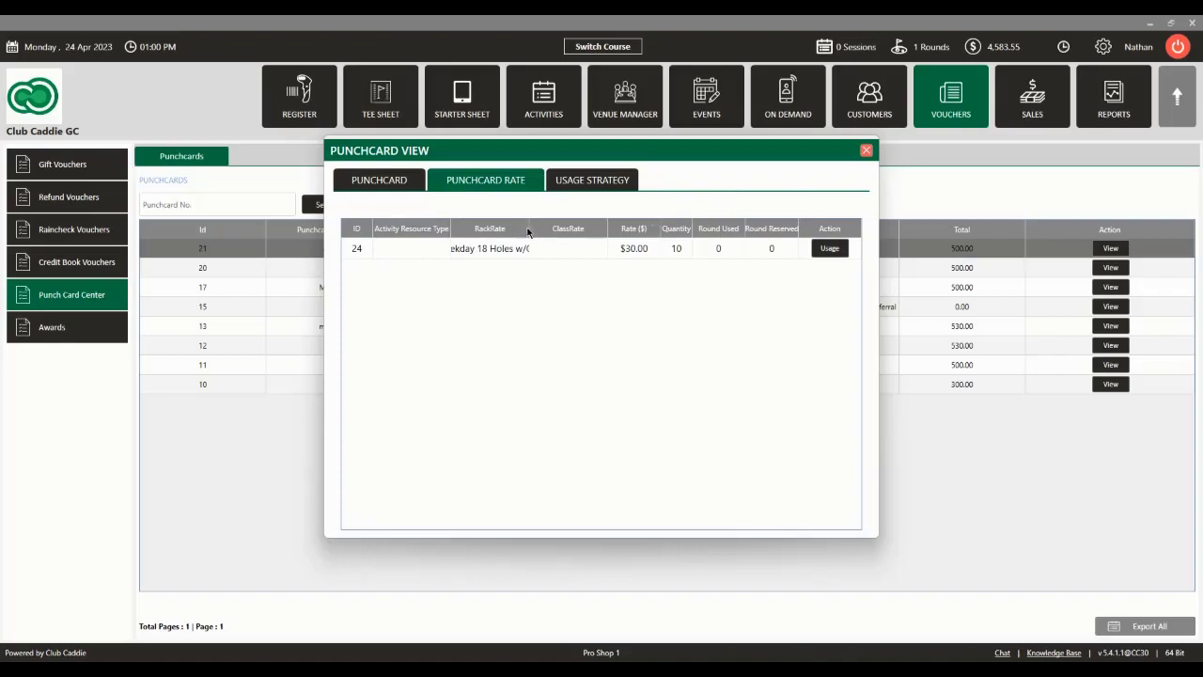
{"action": "left_click", "coordinate": [552, 242]}
{"action": "left_click", "coordinate": [866, 150]}
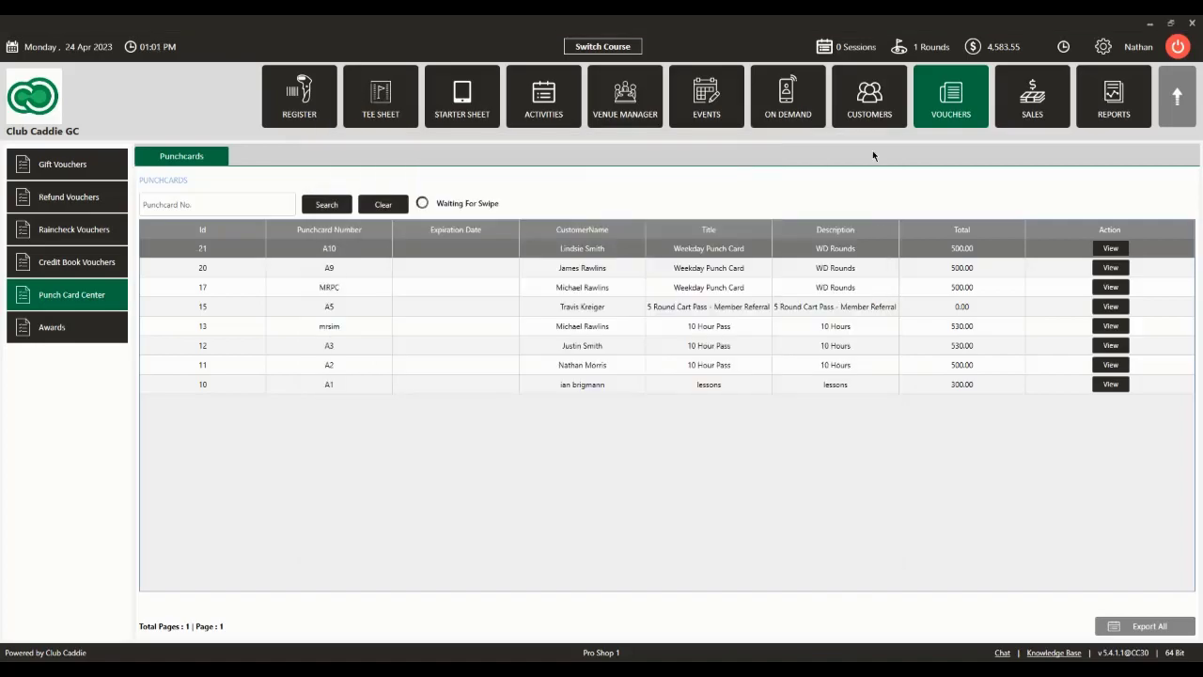
- Add a $1000 banquet deposit for the Invited's Bridal Shower event on 31 Dec 2024 to a register sale
{"action": "left_click", "coordinate": [299, 96]}
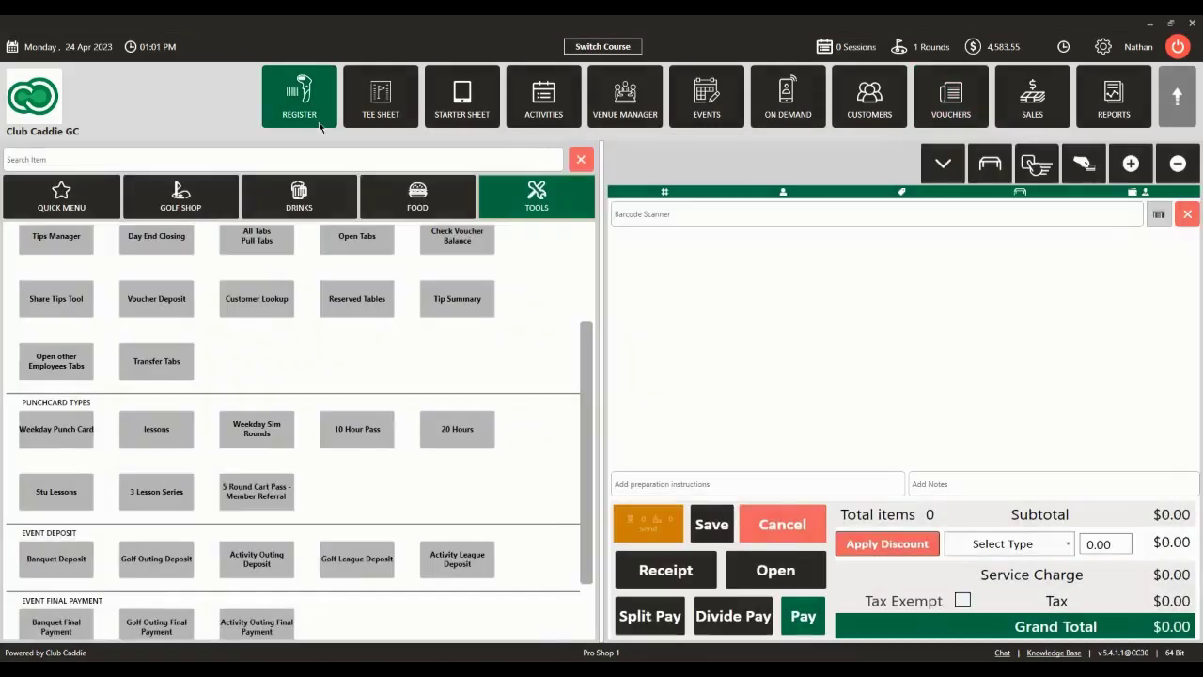
{"action": "scroll", "coordinate": [518, 472], "scroll_direction": "down", "scroll_amount": 2}
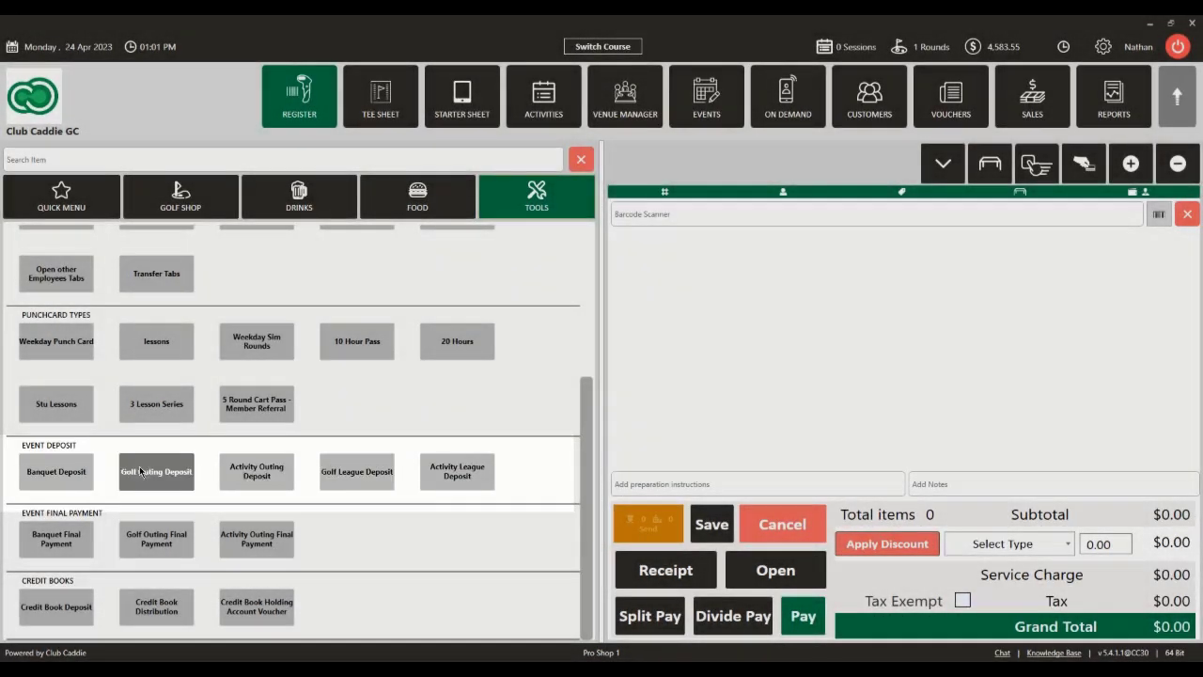
{"action": "left_click", "coordinate": [54, 481]}
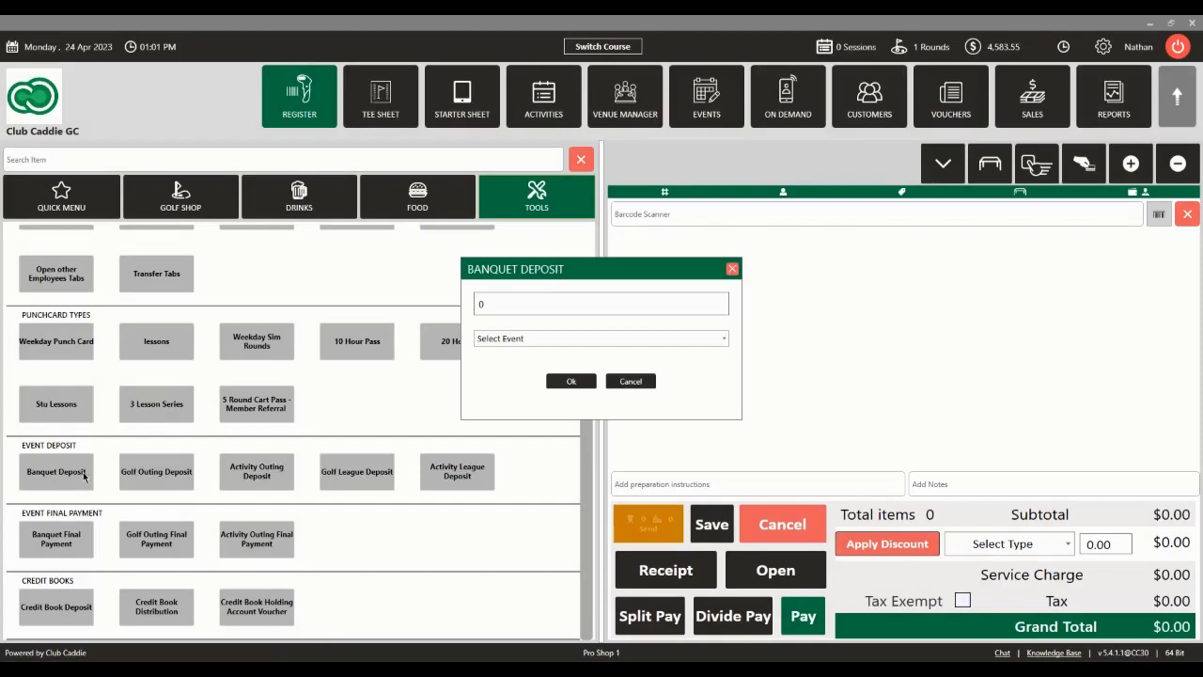
{"action": "left_click", "coordinate": [477, 304]}
{"action": "type", "text": "1000"}
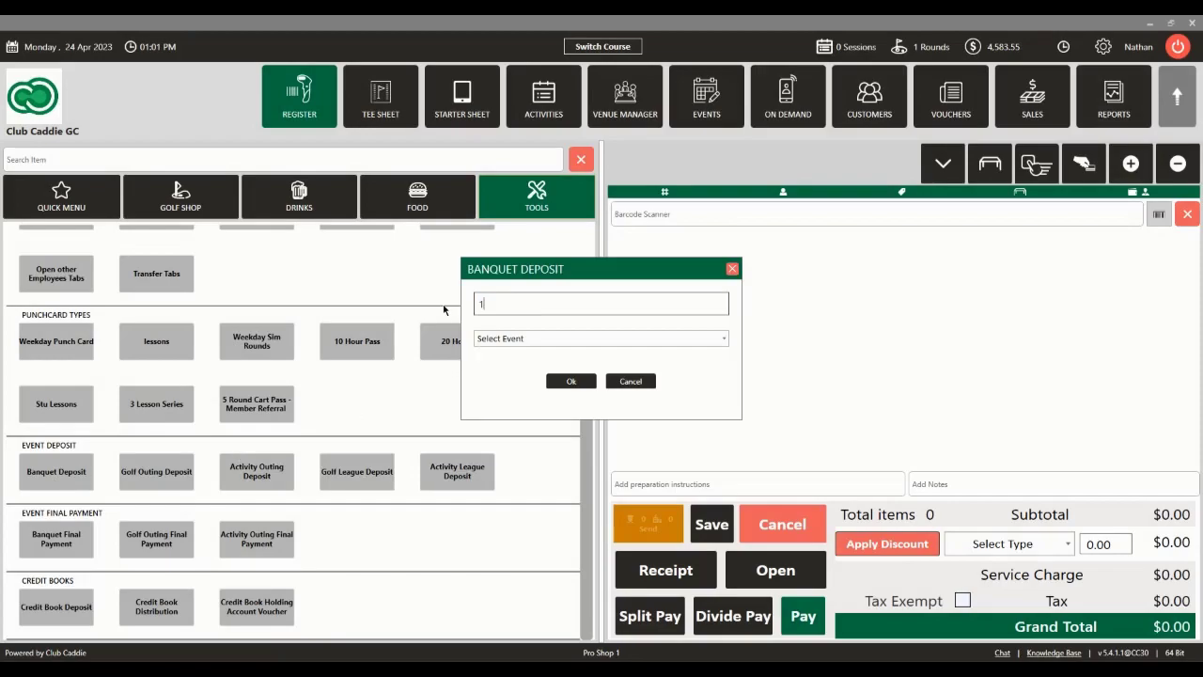
{"action": "left_click", "coordinate": [500, 341]}
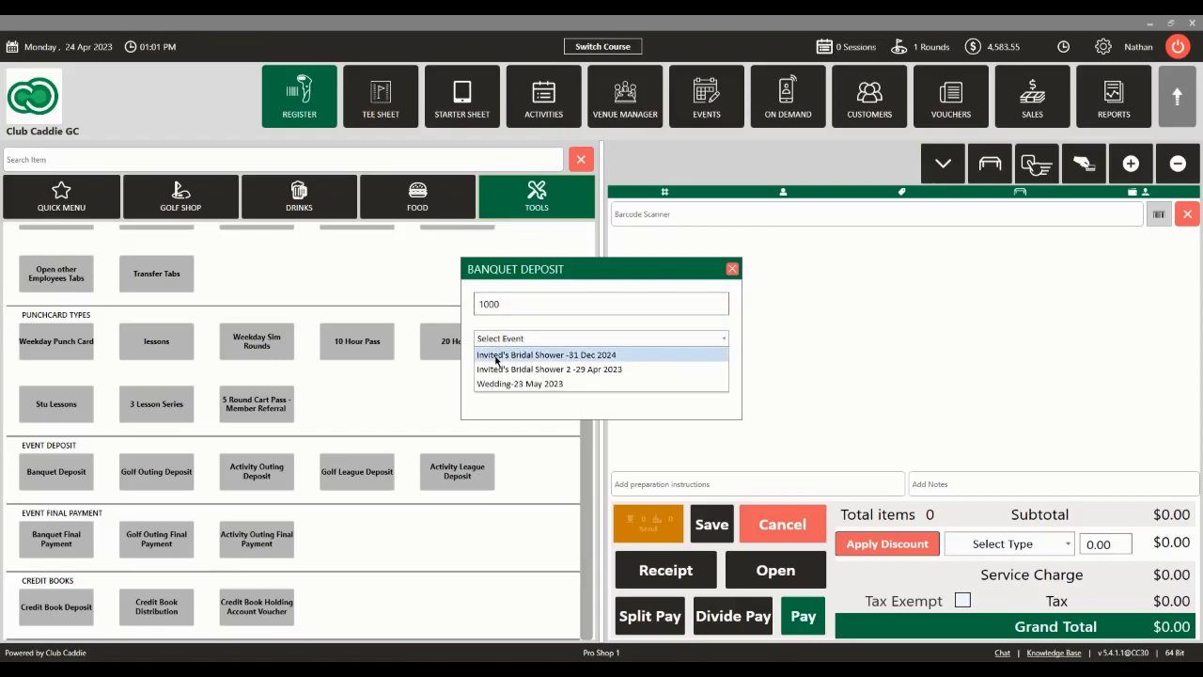
{"action": "left_click", "coordinate": [496, 360]}
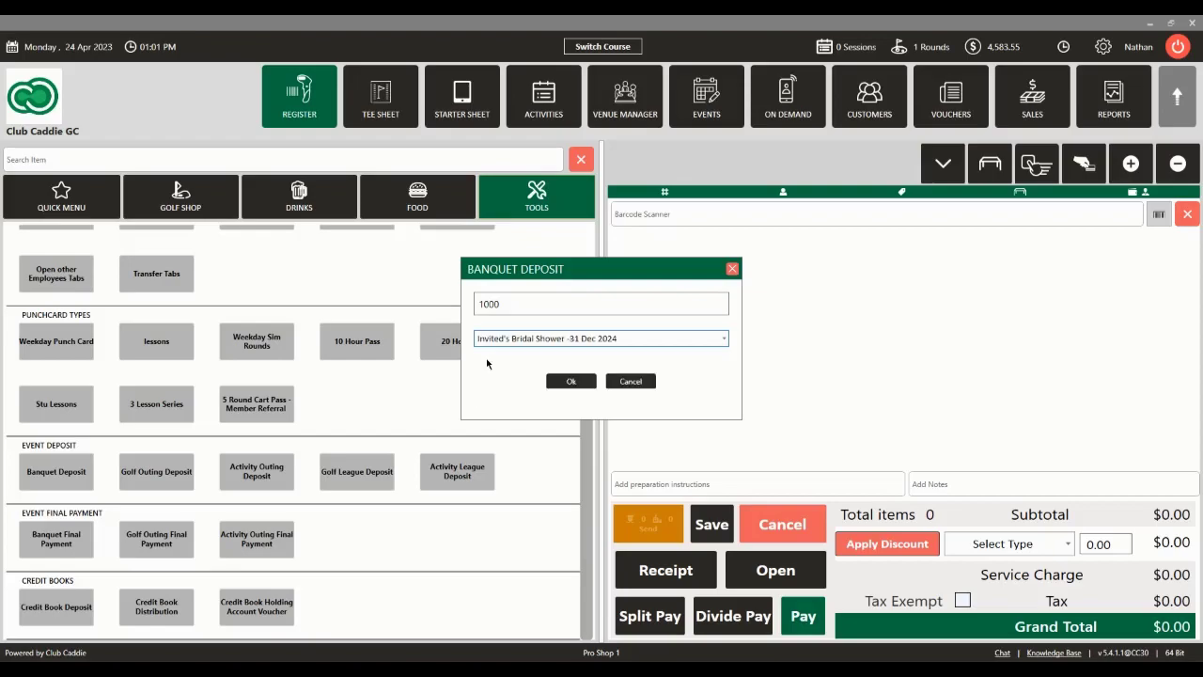
{"action": "left_click", "coordinate": [571, 382]}
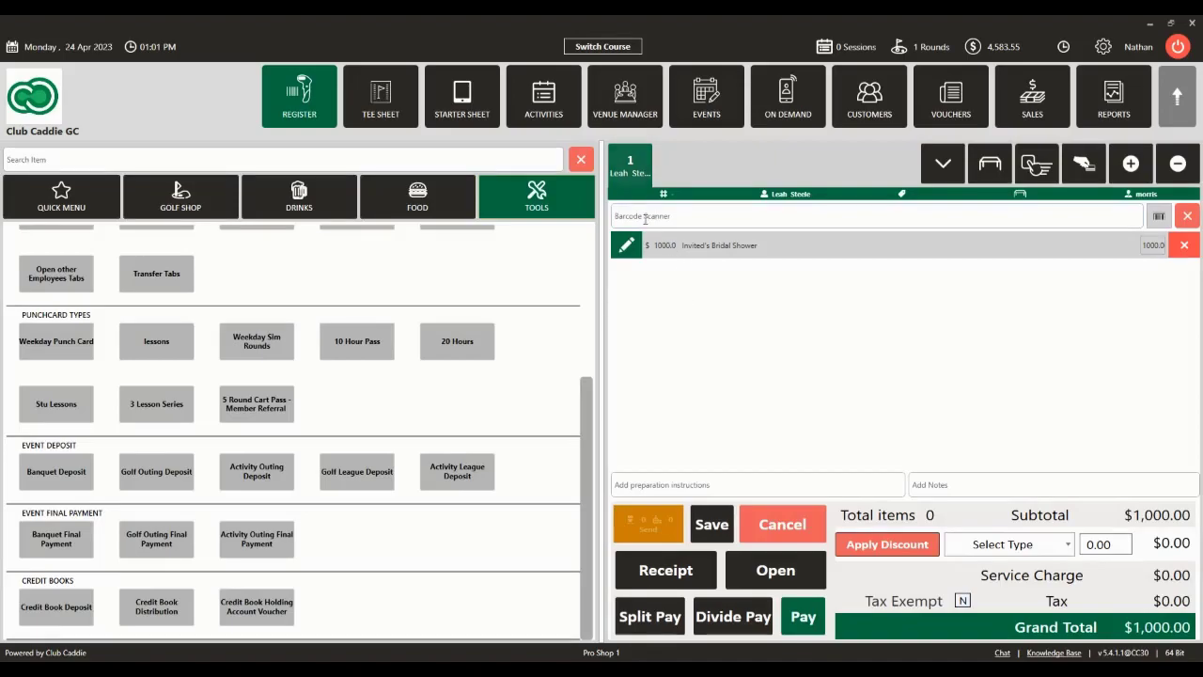
- Pay for the Invited's Bridal Shower banquet deposit by check, using check number 123
{"action": "left_click", "coordinate": [788, 613]}
{"action": "left_click", "coordinate": [540, 313]}
{"action": "left_click", "coordinate": [616, 498]}
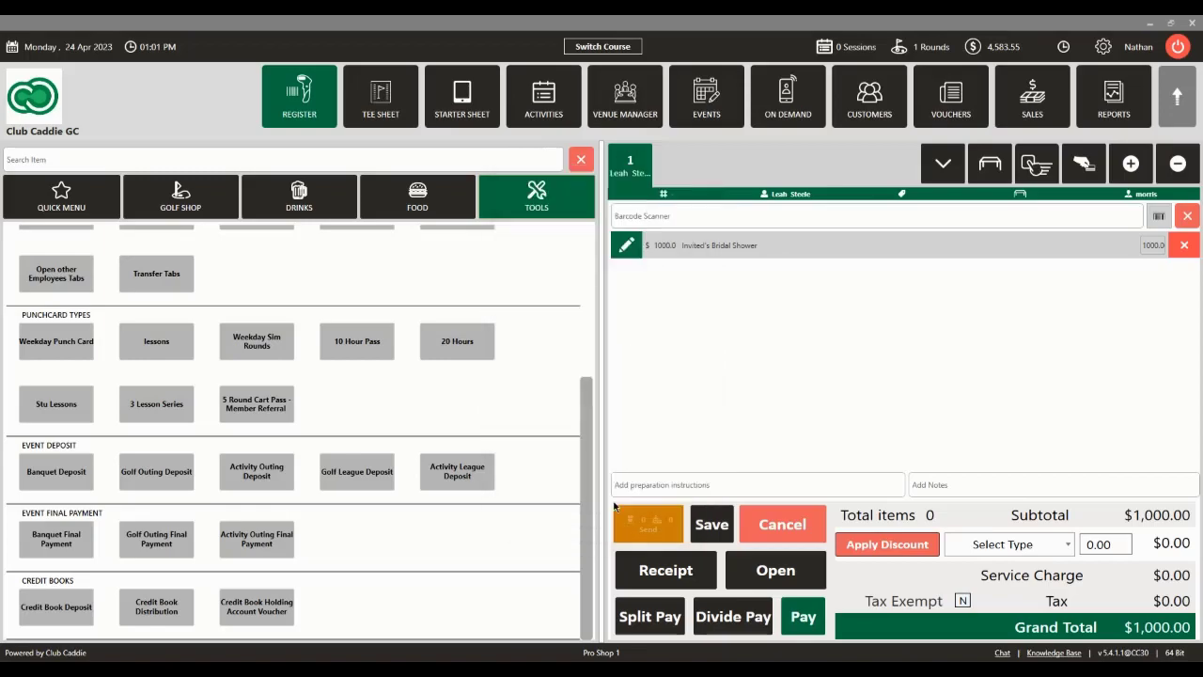
{"action": "left_click", "coordinate": [549, 355]}
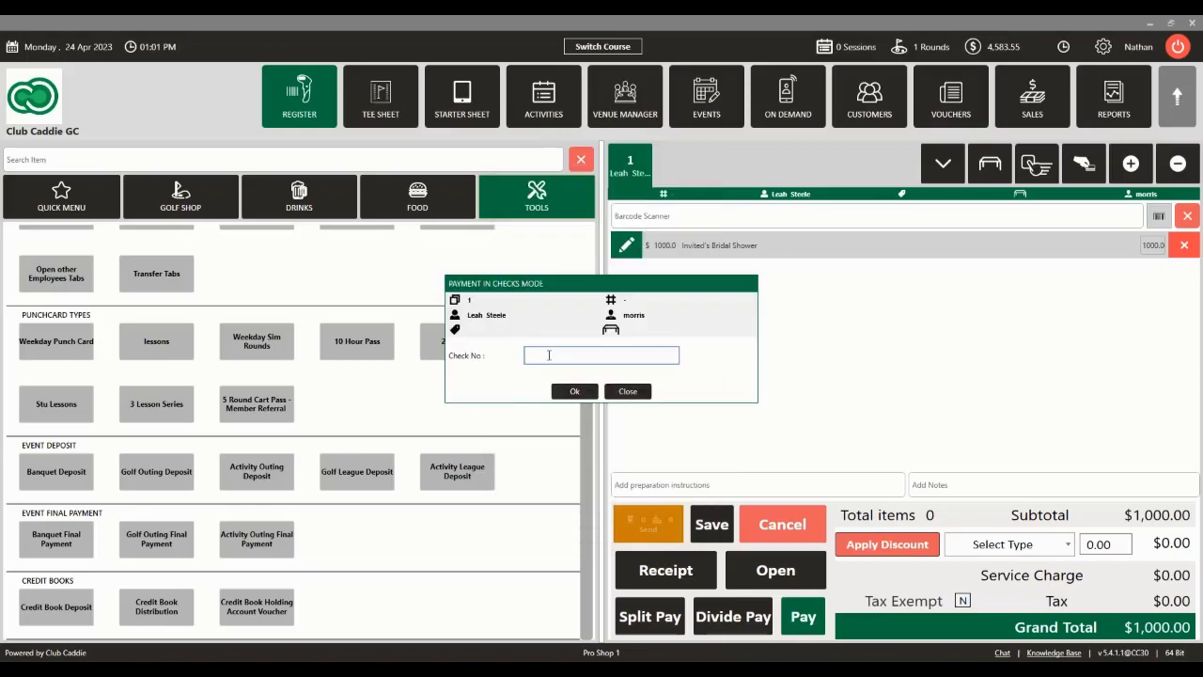
{"action": "type", "text": "123"}
{"action": "left_click", "coordinate": [561, 393]}
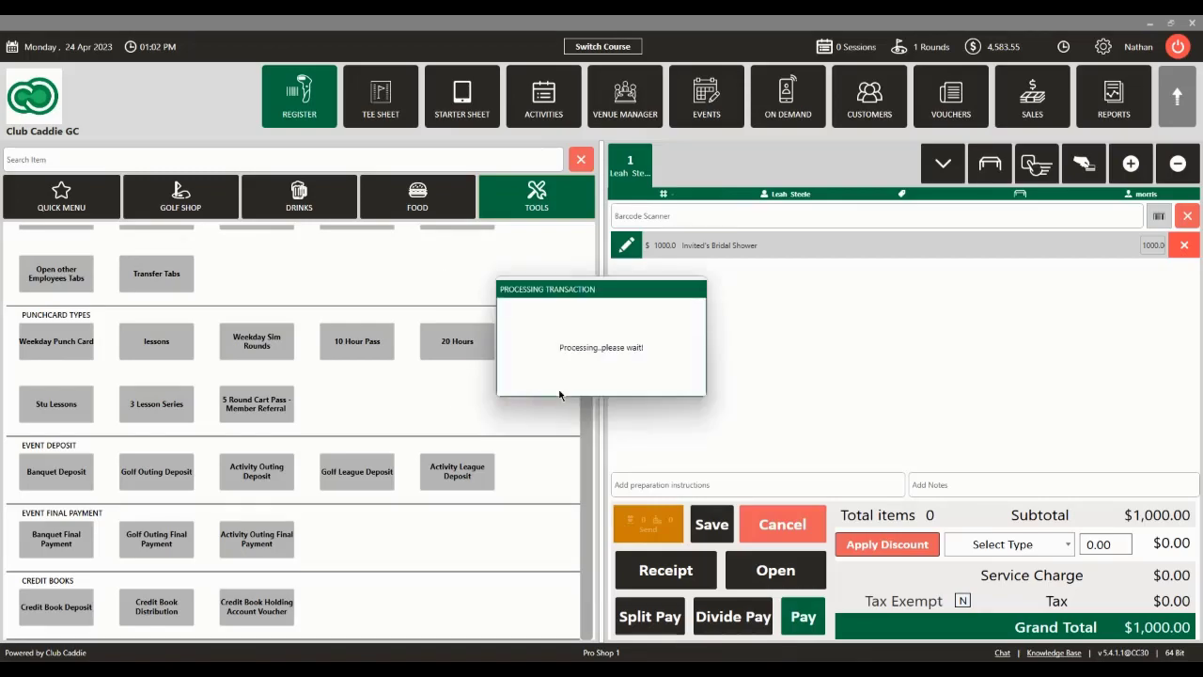
- View the banquet final payment due for Invited's Bridal Shower on 31 Dec 2024, and cancel without charging it
{"action": "left_click", "coordinate": [39, 552]}
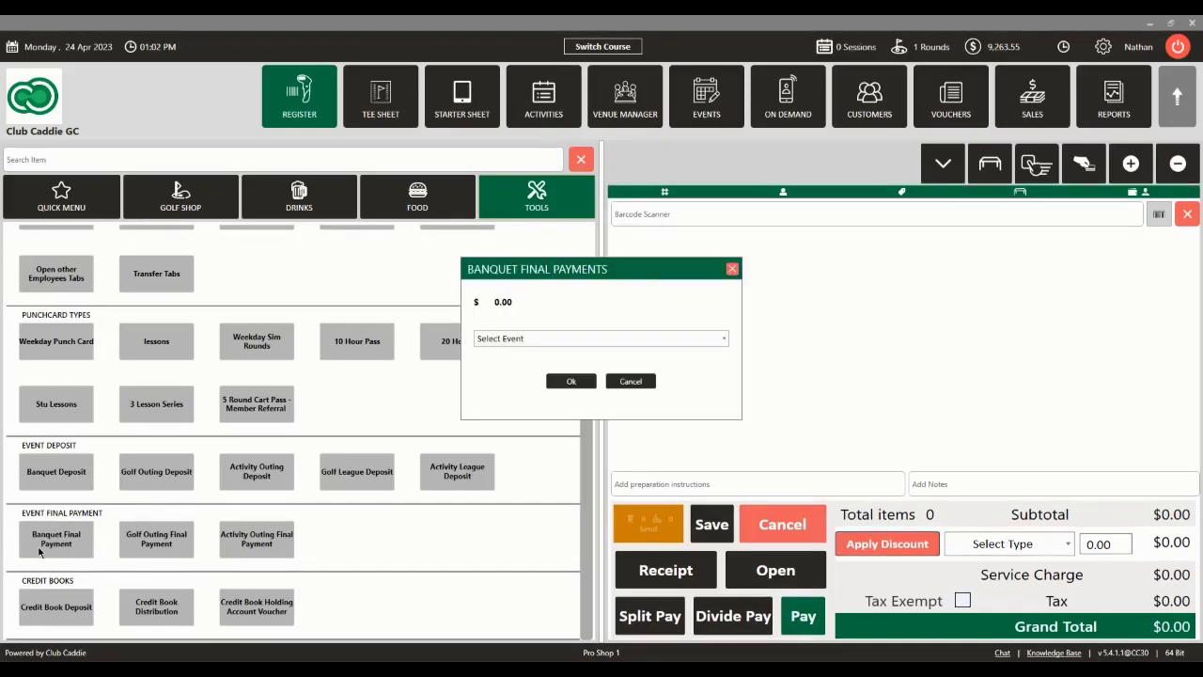
{"action": "left_click", "coordinate": [592, 348]}
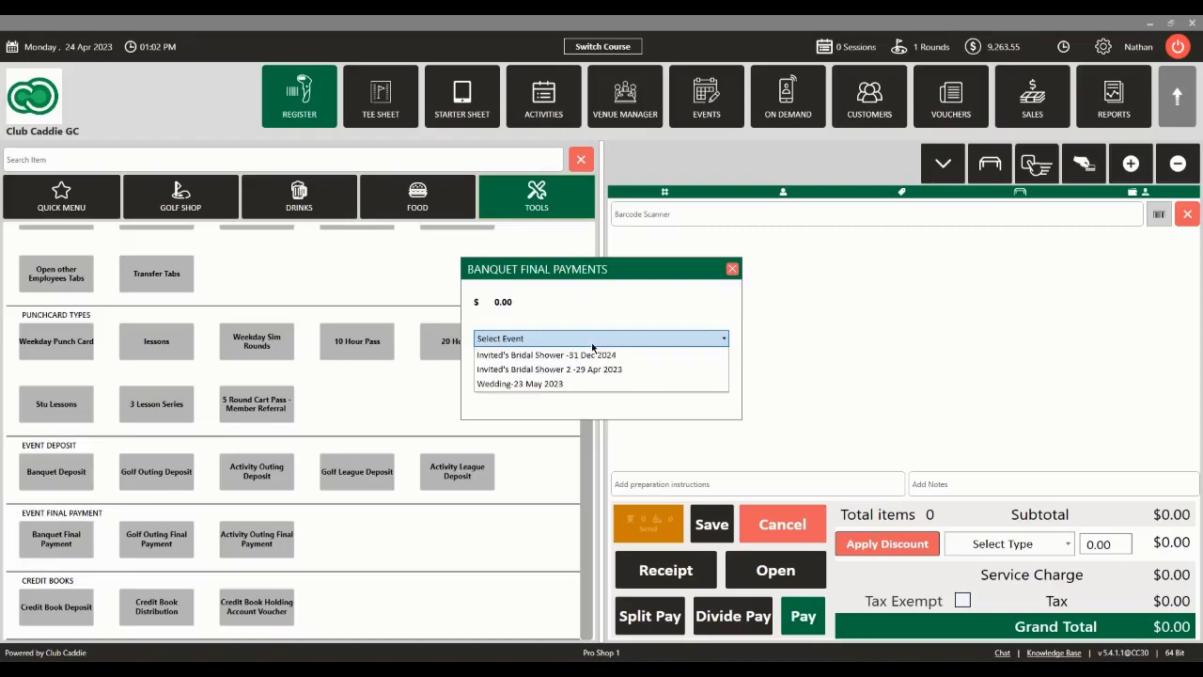
{"action": "left_click", "coordinate": [587, 356]}
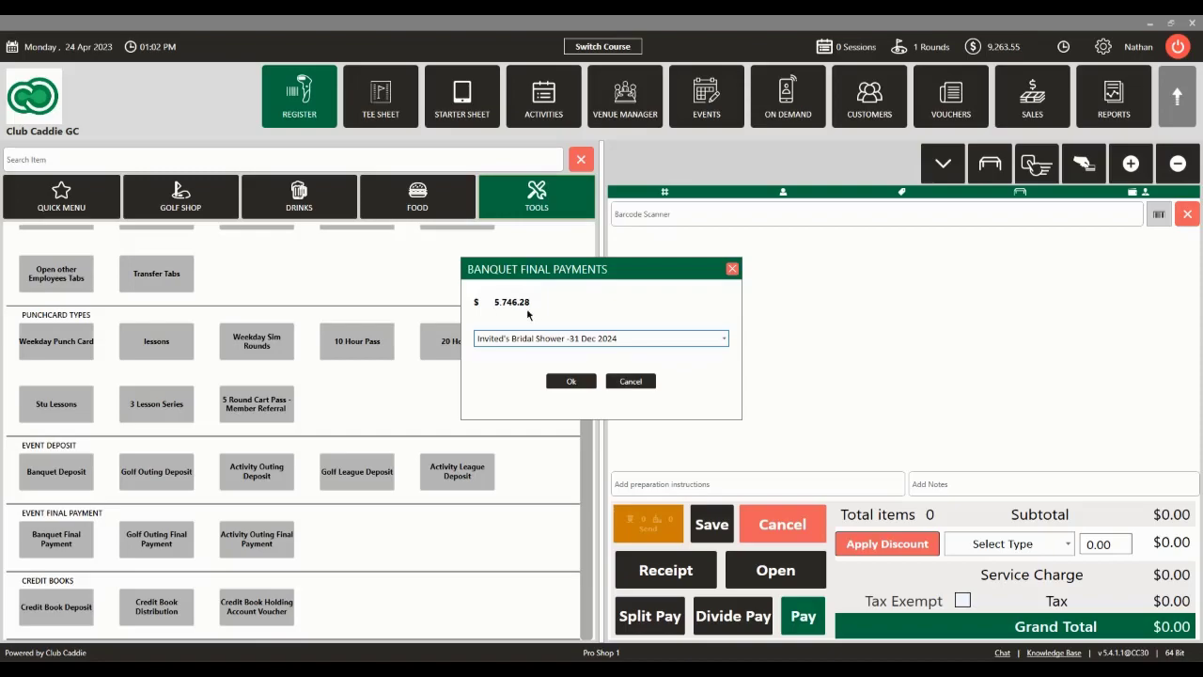
{"action": "left_click", "coordinate": [647, 385]}
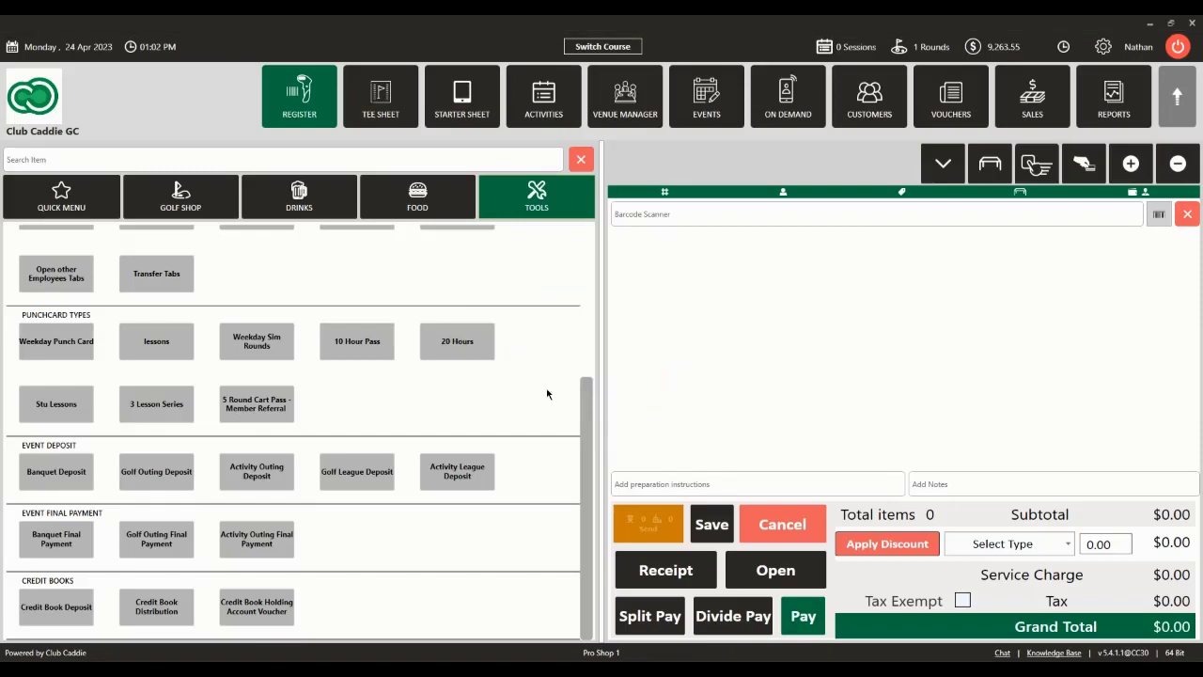